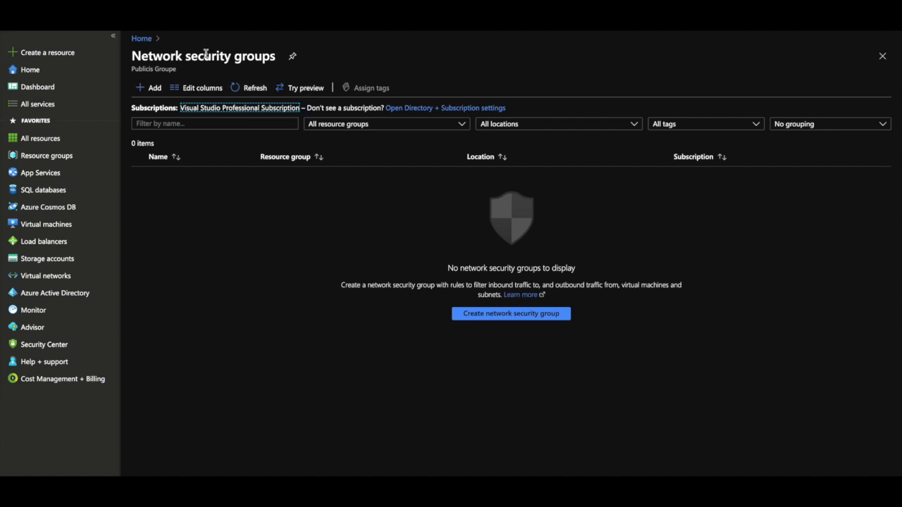
- Start creating a network security group and assign it to a new resource group named exam-lab
left_click(477, 316)
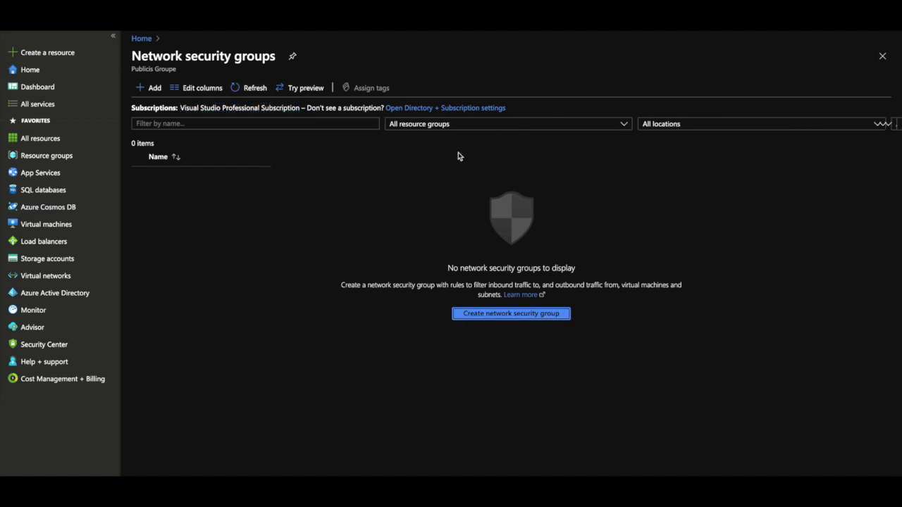
left_click(317, 159)
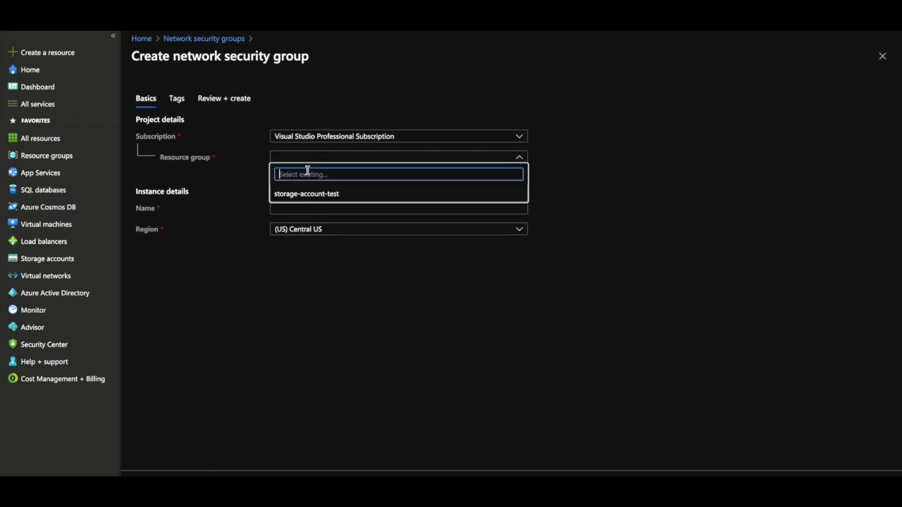
left_click(244, 171)
left_click(276, 169)
type("e")
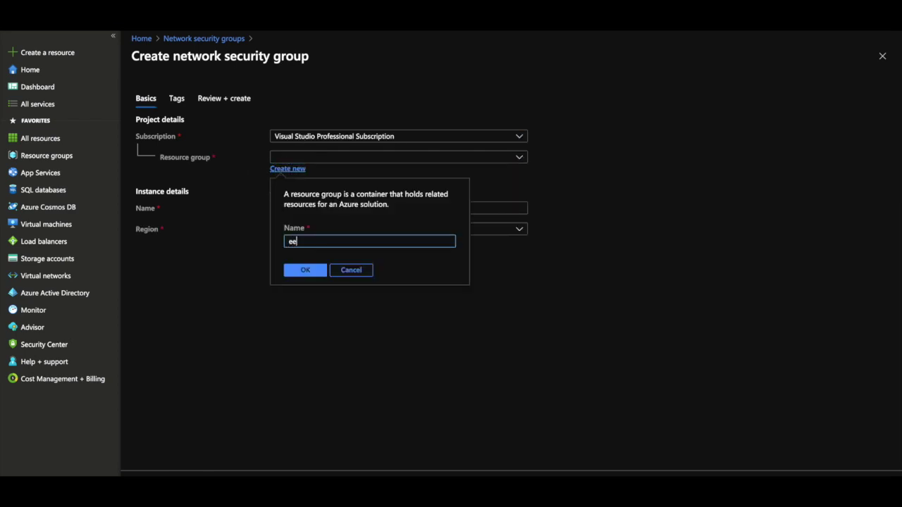
type("xam-lab")
left_click(289, 272)
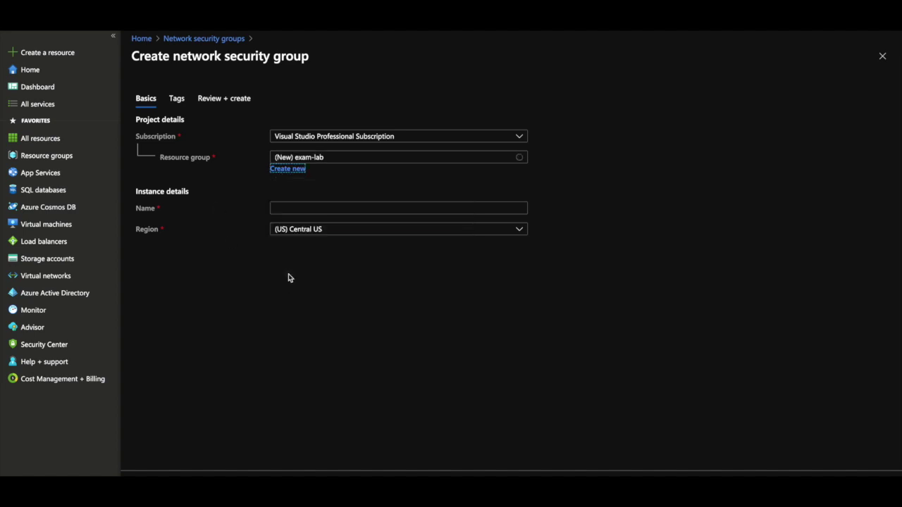
- Name the network security group examlab-nsg, set its region to East US, and create it
left_click(306, 206)
type("network")
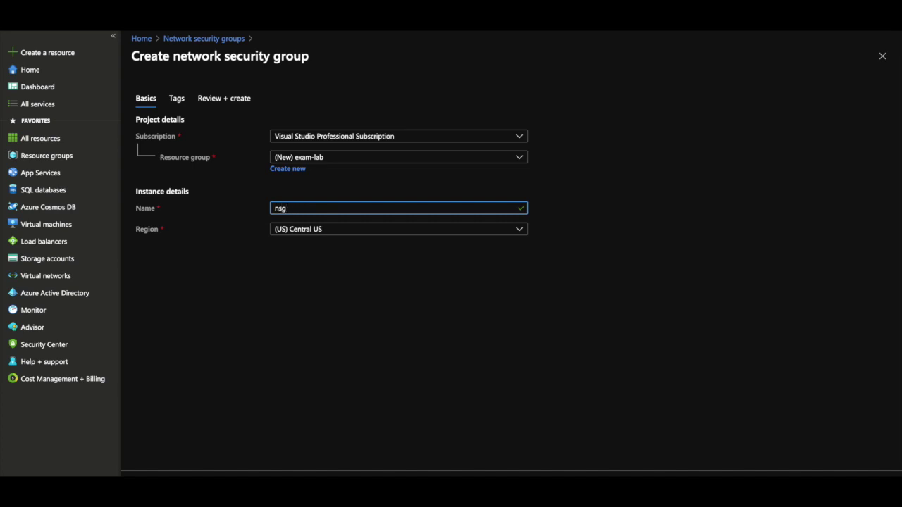
type("examlab-")
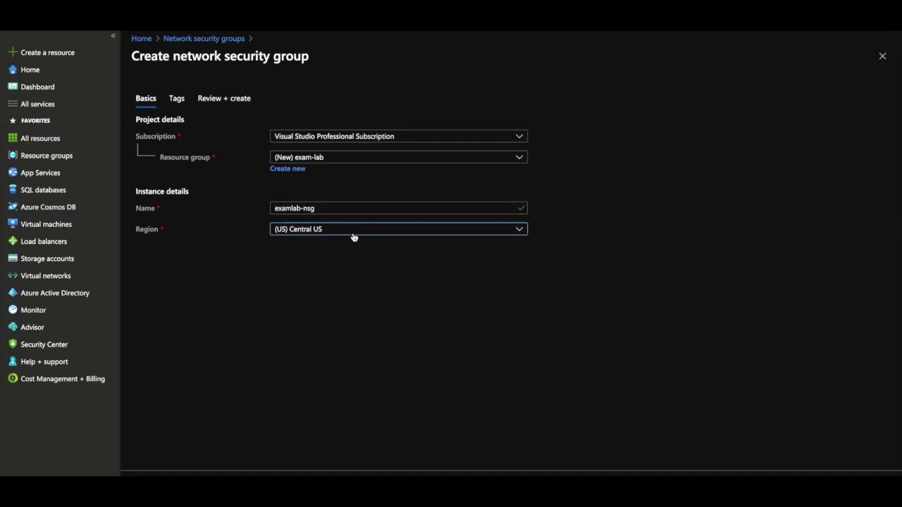
left_click(352, 235)
type("eas")
left_click(312, 284)
left_click(204, 433)
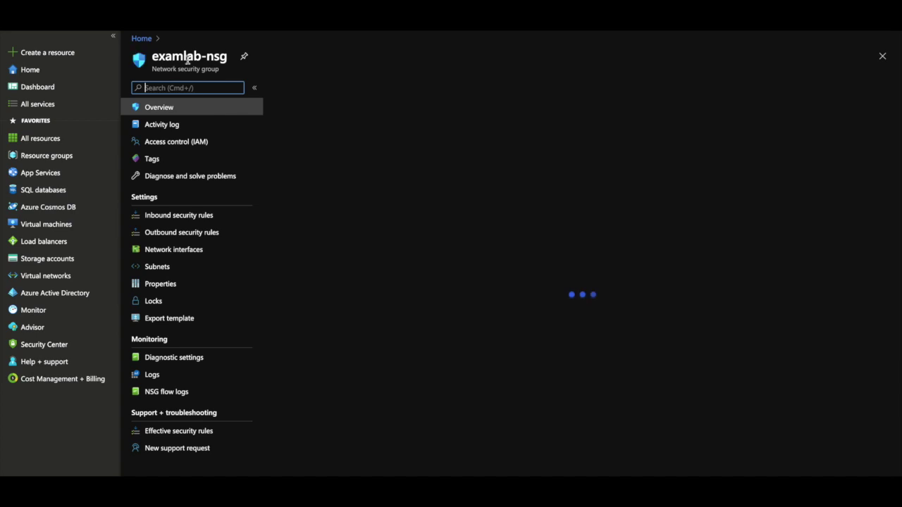
- Start an outbound security rule in examlab-nsg with the Internet service tag as destination and destination port 80
left_click(175, 233)
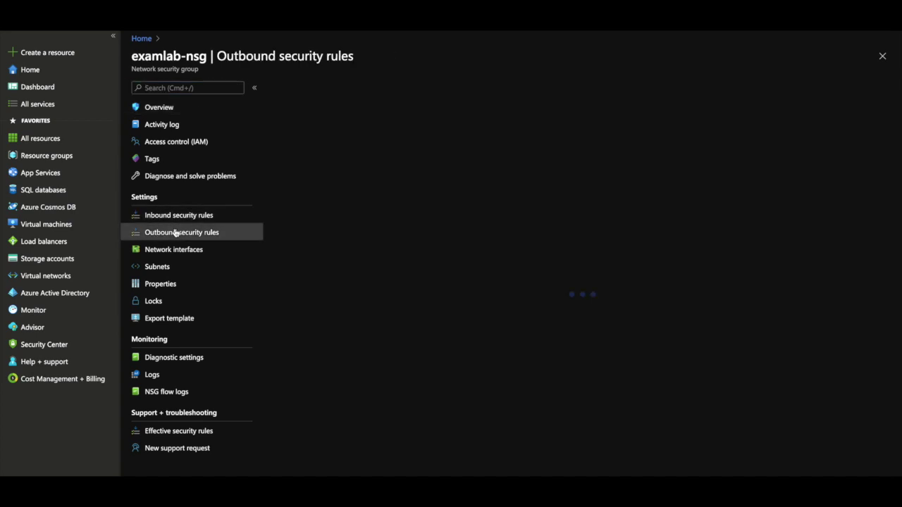
left_click(188, 221)
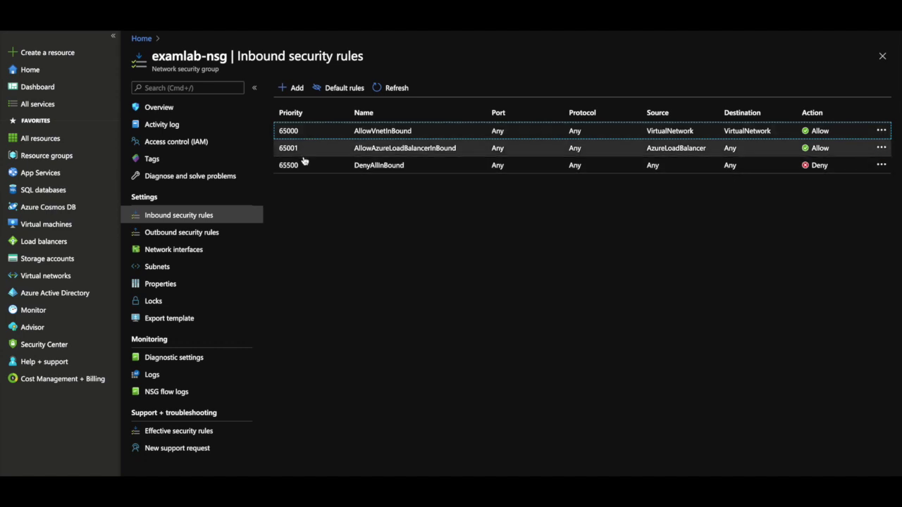
left_click(159, 234)
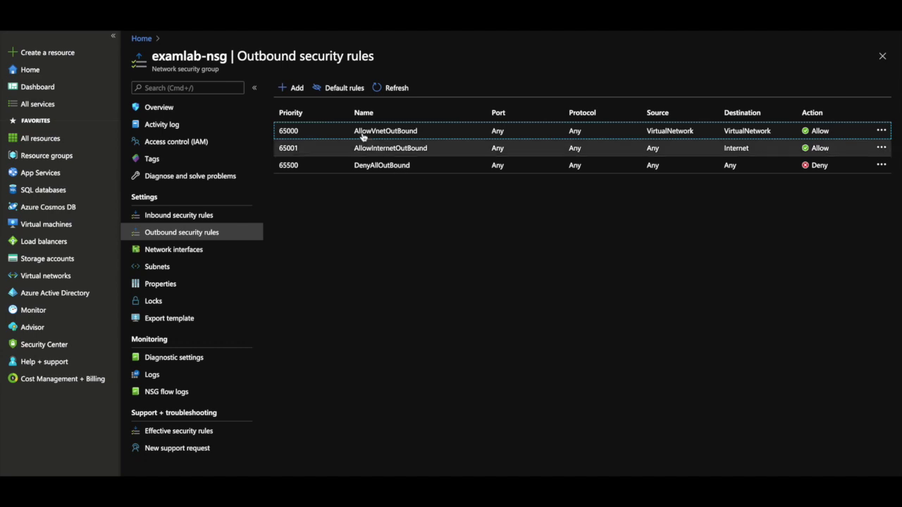
left_click(295, 88)
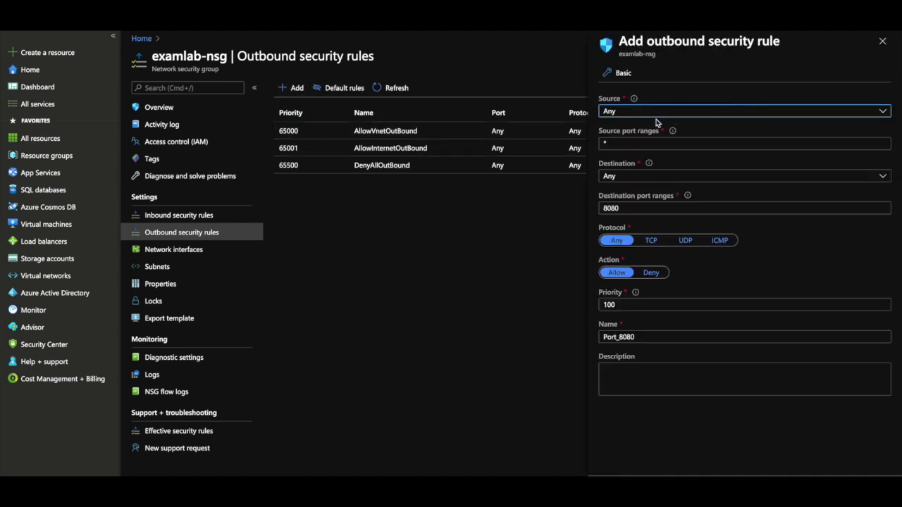
left_click(643, 177)
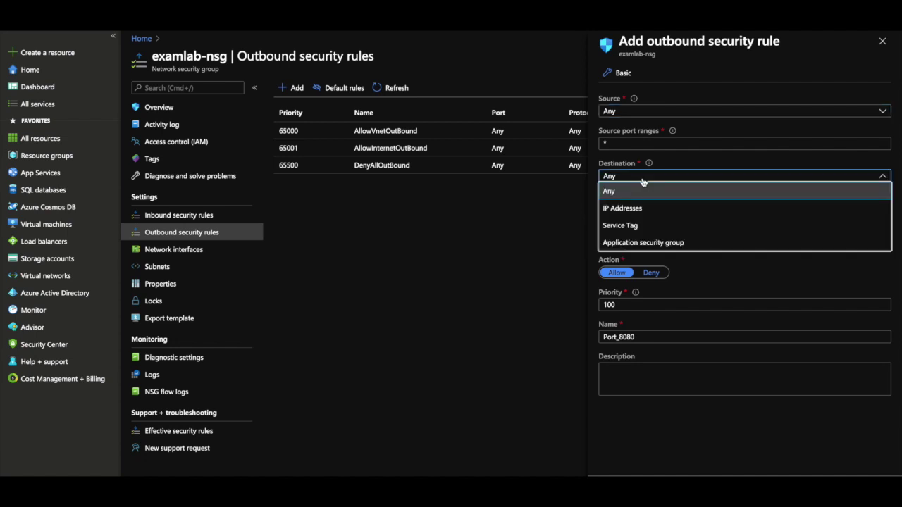
left_click(632, 226)
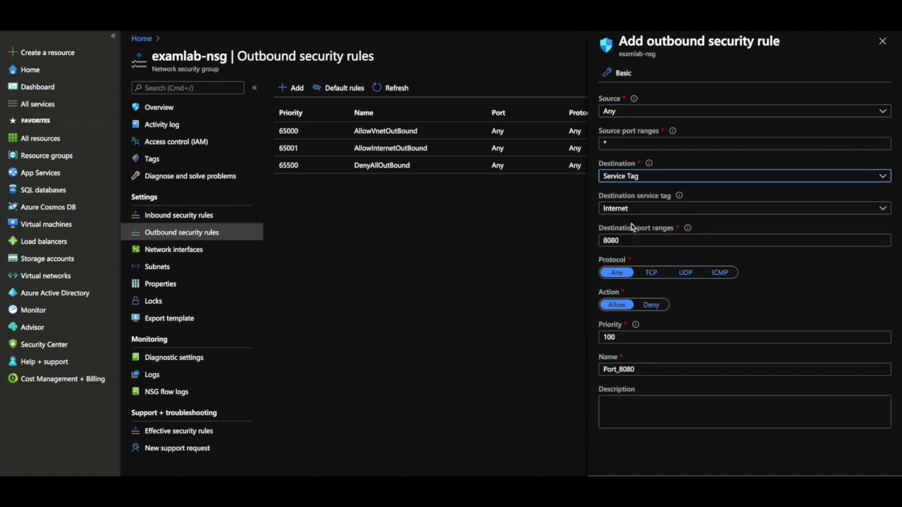
left_click(627, 240)
key("BackSpace")
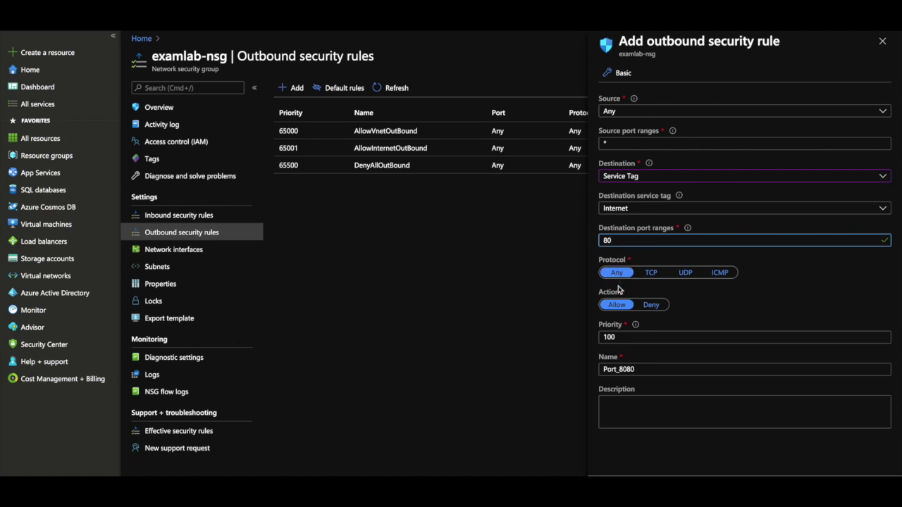
- Set the outbound rule's protocol to Any, its action to Deny and its name to Port_80_deny
left_click(650, 272)
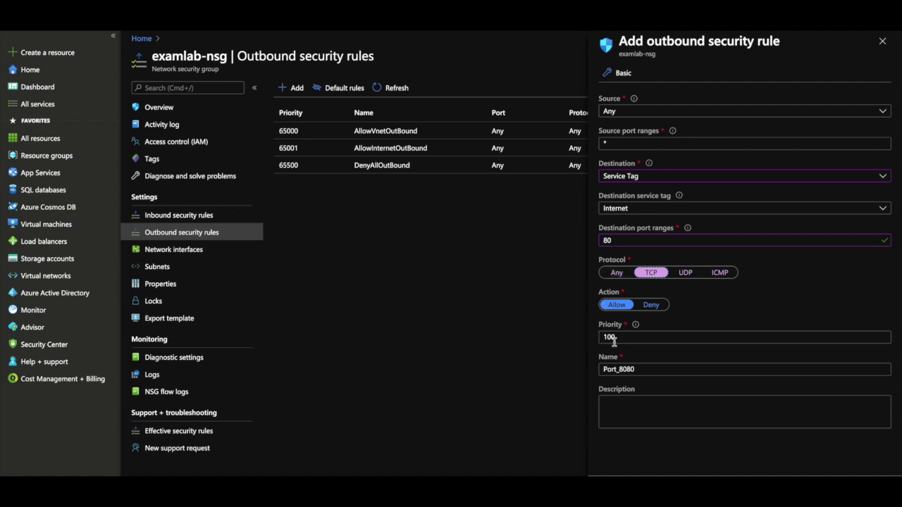
left_click(627, 367)
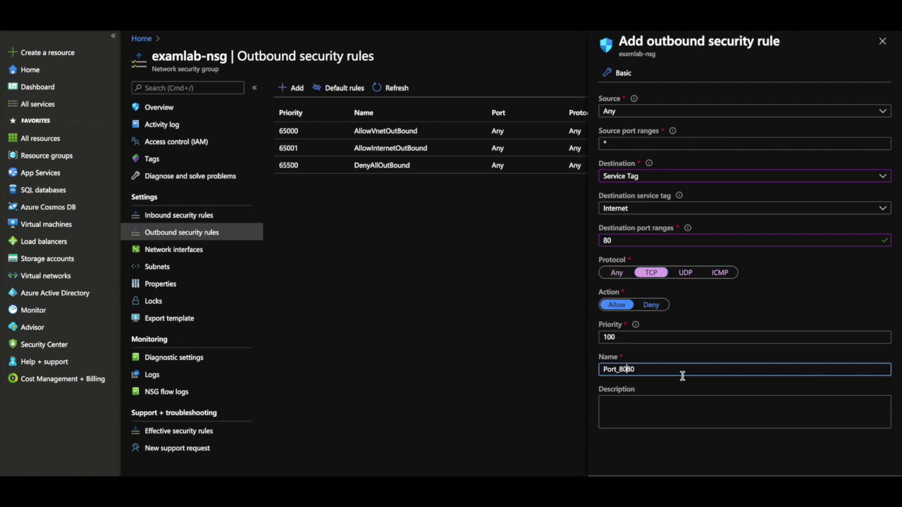
key("BackSpace")
key("BackSpace")
left_click(651, 305)
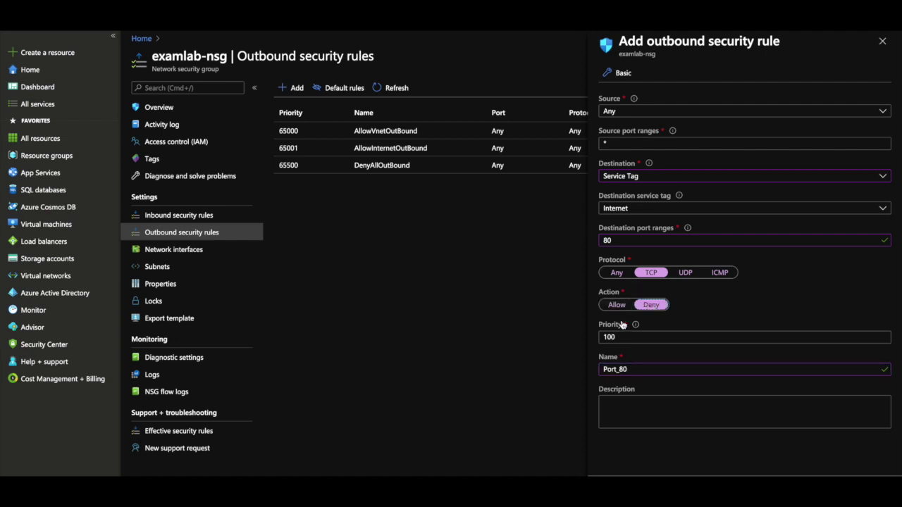
left_click(633, 369)
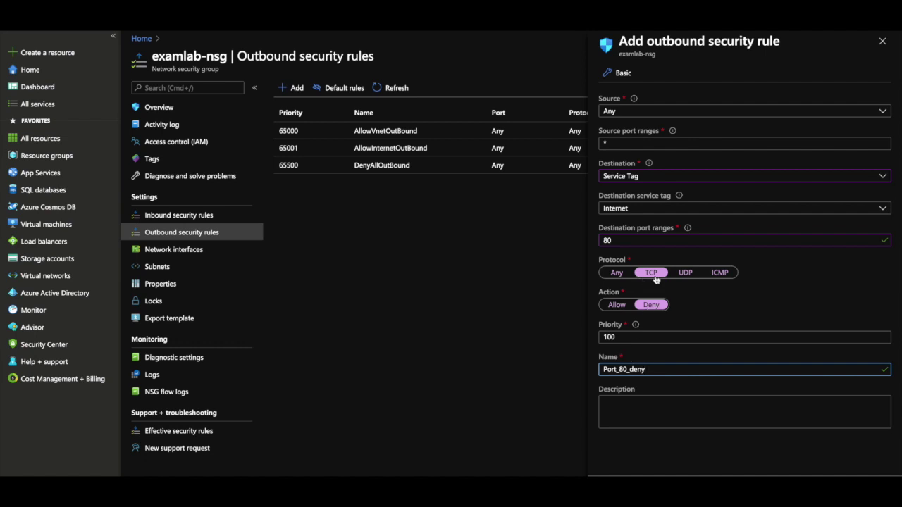
left_click(609, 276)
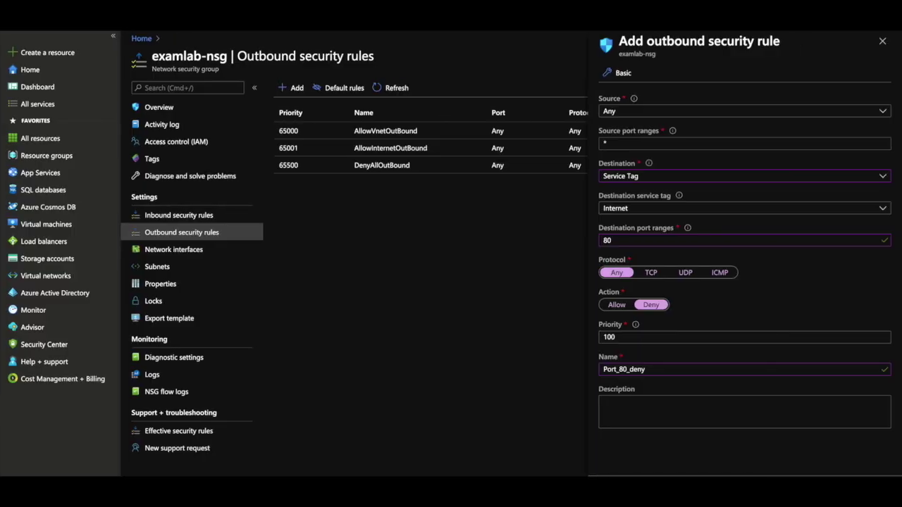
- Set the outbound rule's priority to 4000 and add the rule to examlab-nsg
double_click(609, 337)
type("4000")
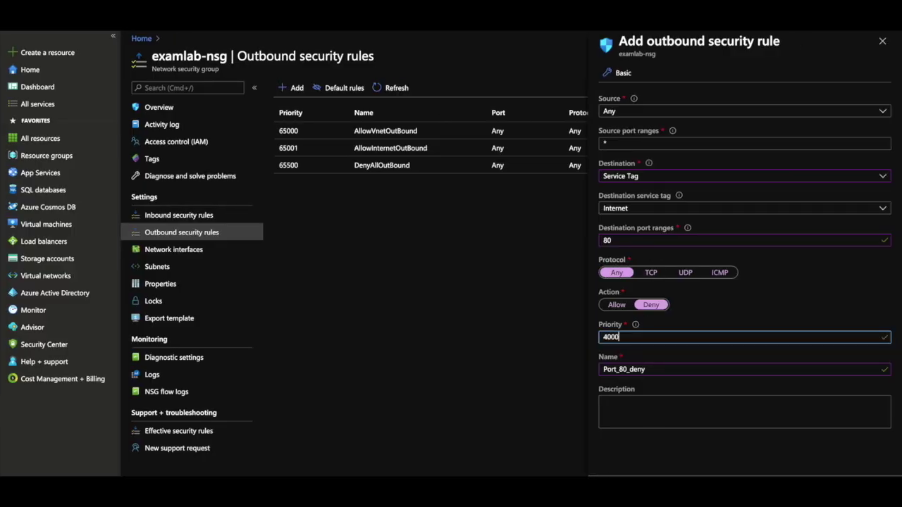
left_click(623, 467)
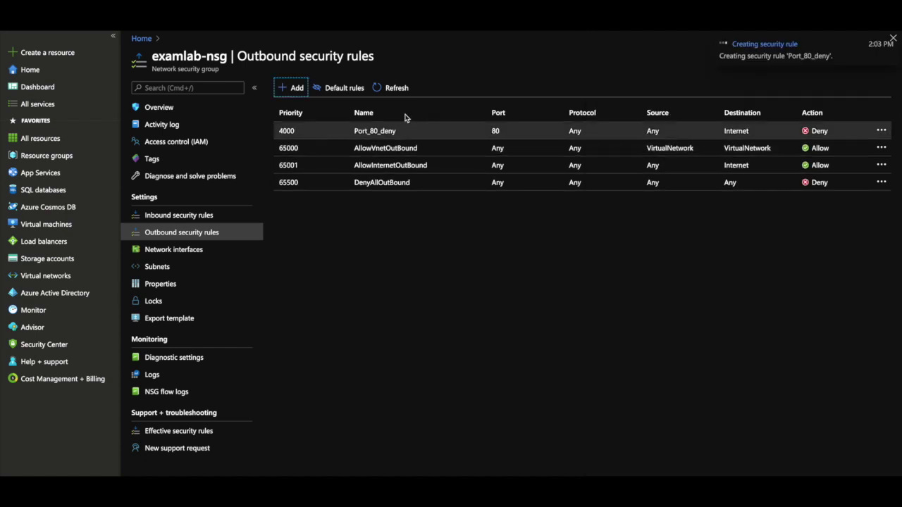
- Review the inbound security rules of examlab-nsg and return to its outbound rules
left_click(169, 213)
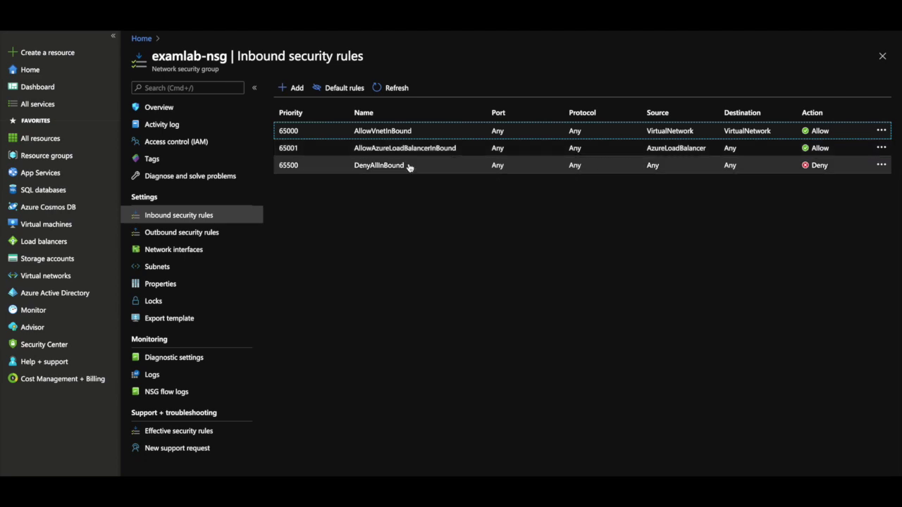
left_click(233, 232)
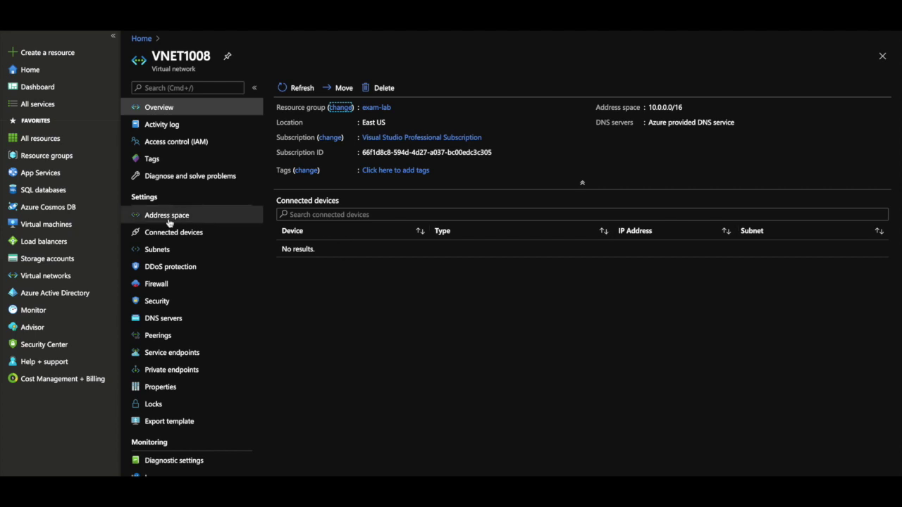
- Assign the network security group examlab-nsg to Subnet0 of VNET1008 and save the subnet
left_click(163, 250)
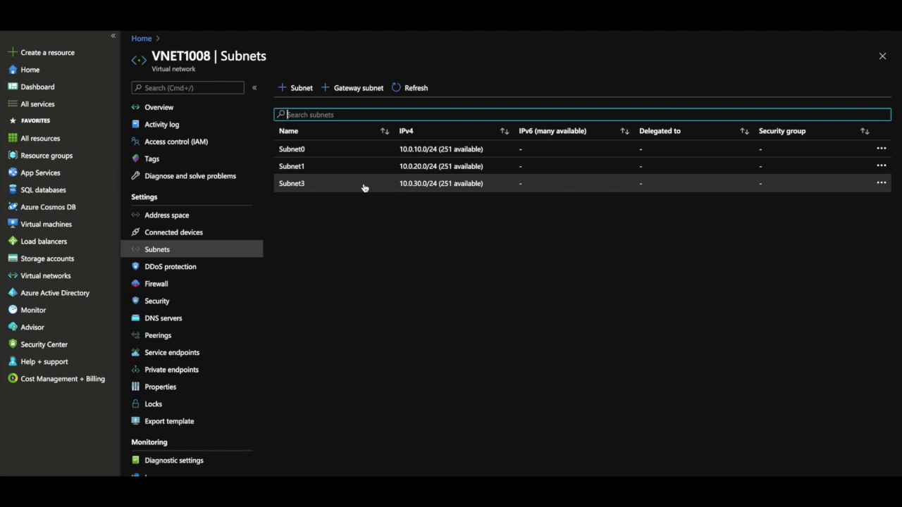
left_click(294, 148)
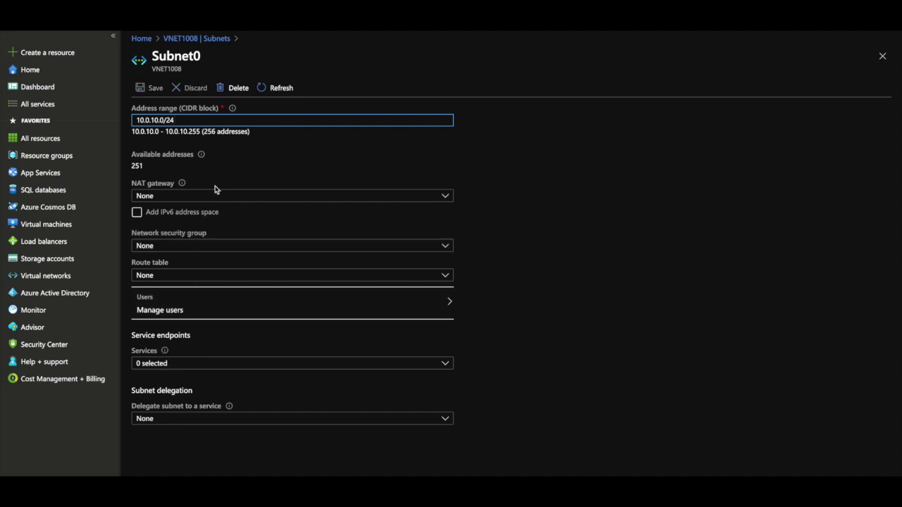
left_click(196, 248)
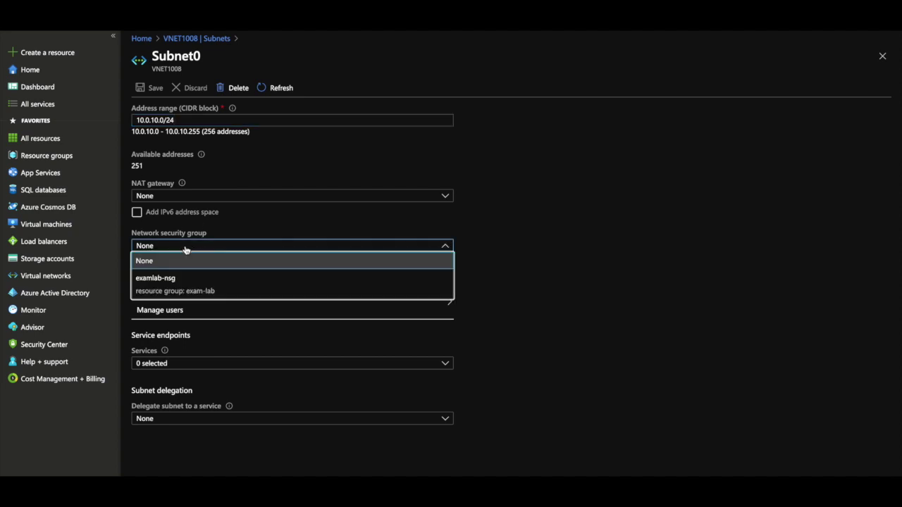
left_click(167, 286)
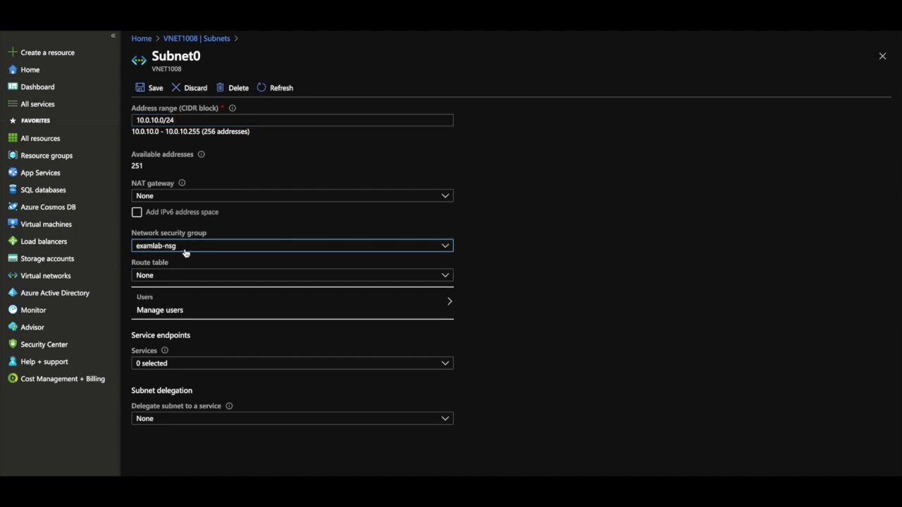
left_click(152, 89)
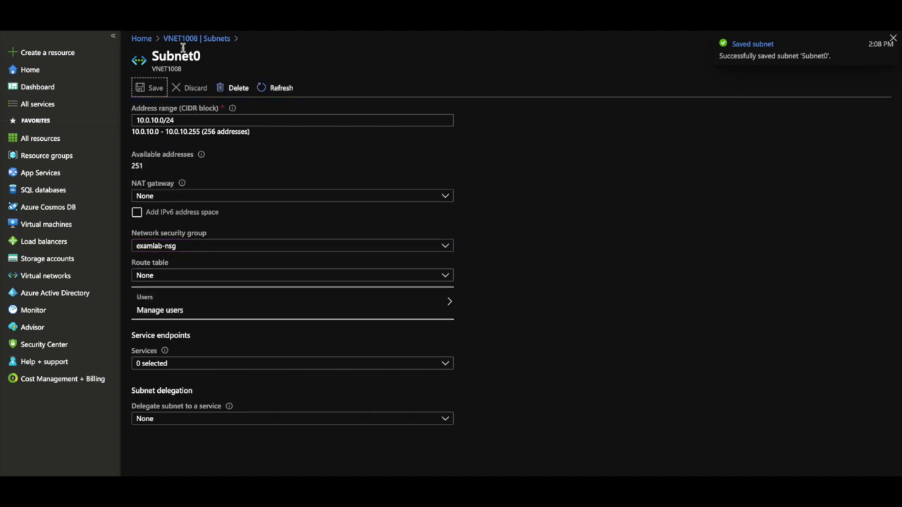
- Open Subnet1 of VNET1008, assign it the network security group examlab-nsg, and save the subnet
left_click(181, 39)
left_click(765, 158)
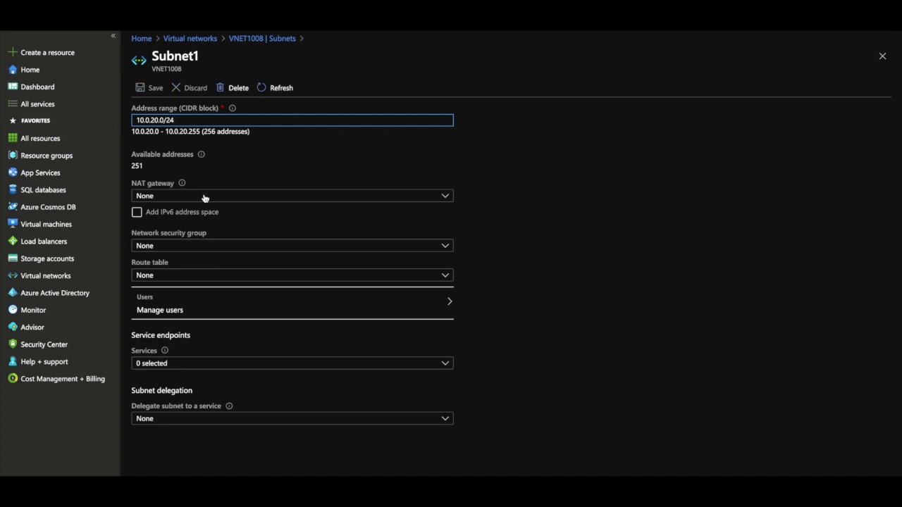
left_click(176, 251)
left_click(164, 277)
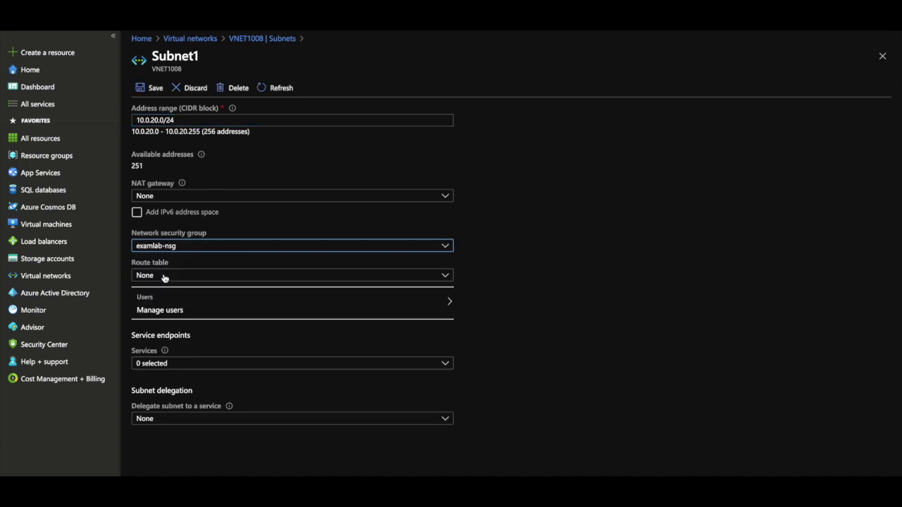
left_click(154, 87)
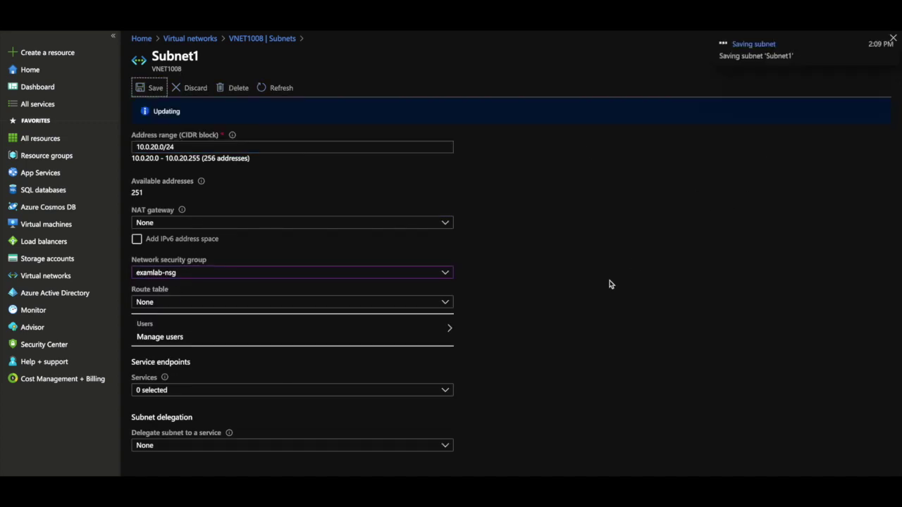
- Check the security groups assigned to VNET1008's subnets and switch to the PowerPoint slide listing the requirements
left_click(255, 40)
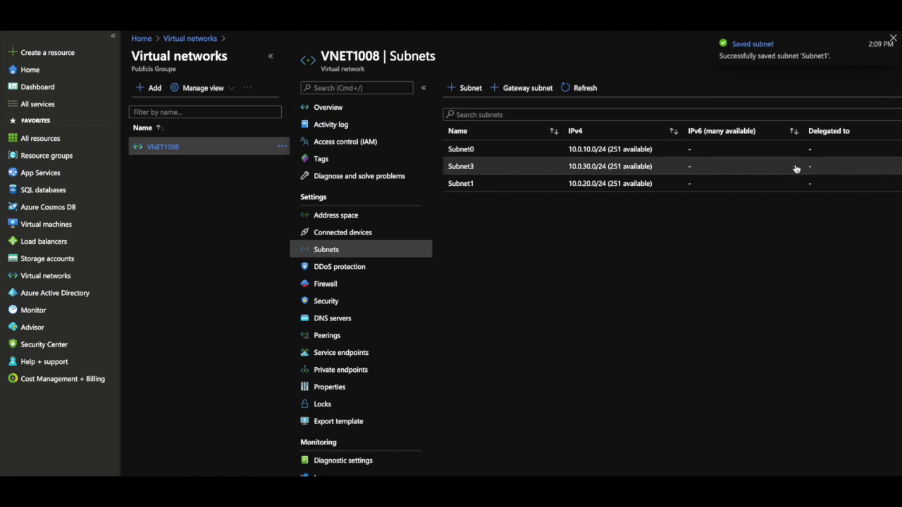
key("ctrl+Right")
key("ctrl+Left")
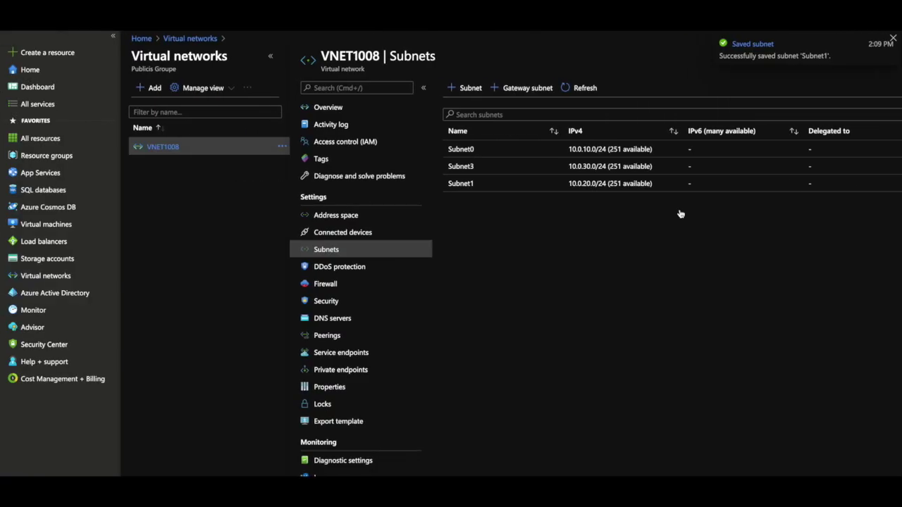
scroll(681, 214, "right", 3)
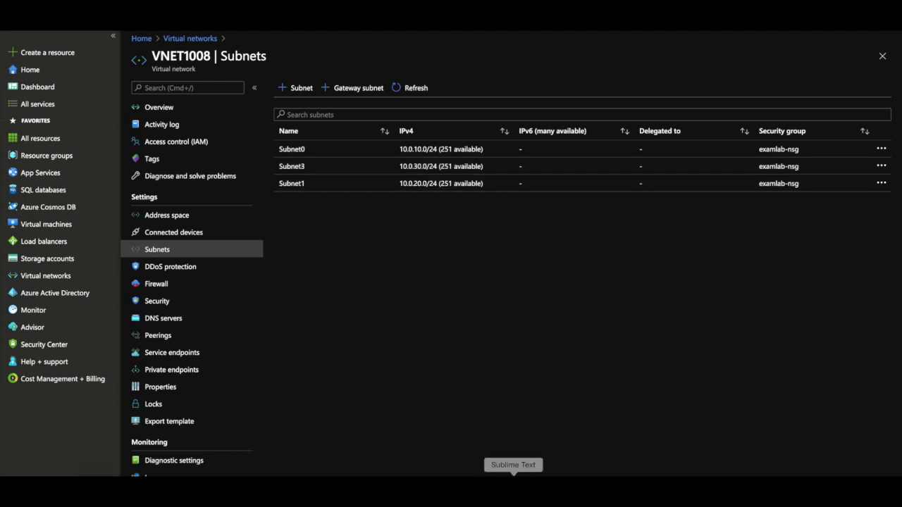
left_click(679, 477)
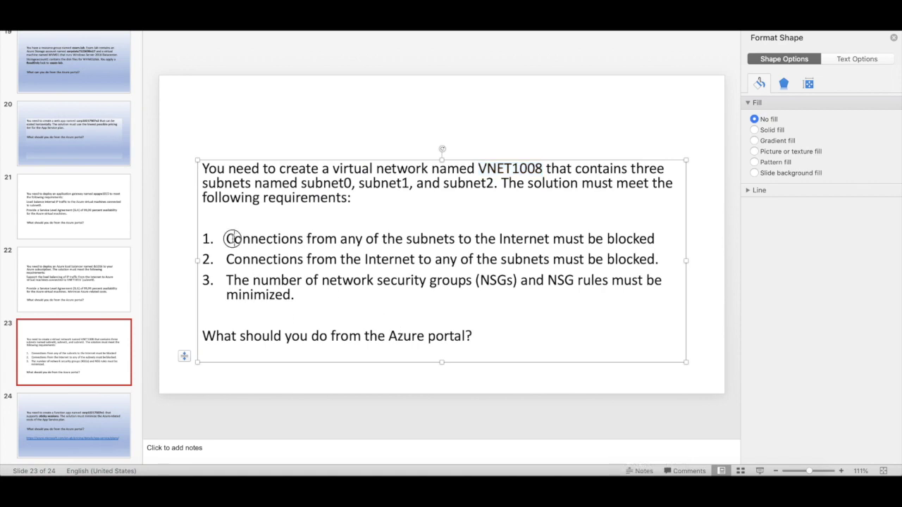
- Go to the next slide and read its function app requirements about sticky sessions and minimizing App Service plan costs
key("Page_Down")
left_click_drag(267, 187, 350, 187)
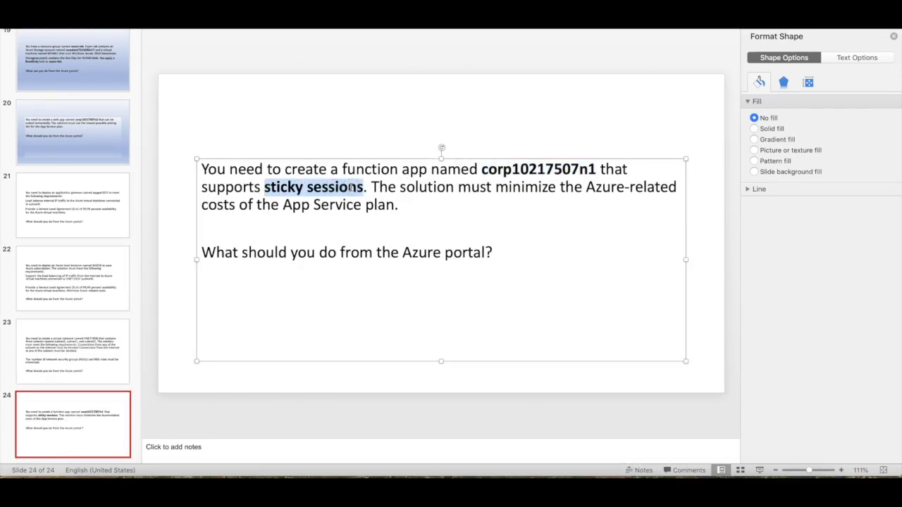
double_click(514, 188)
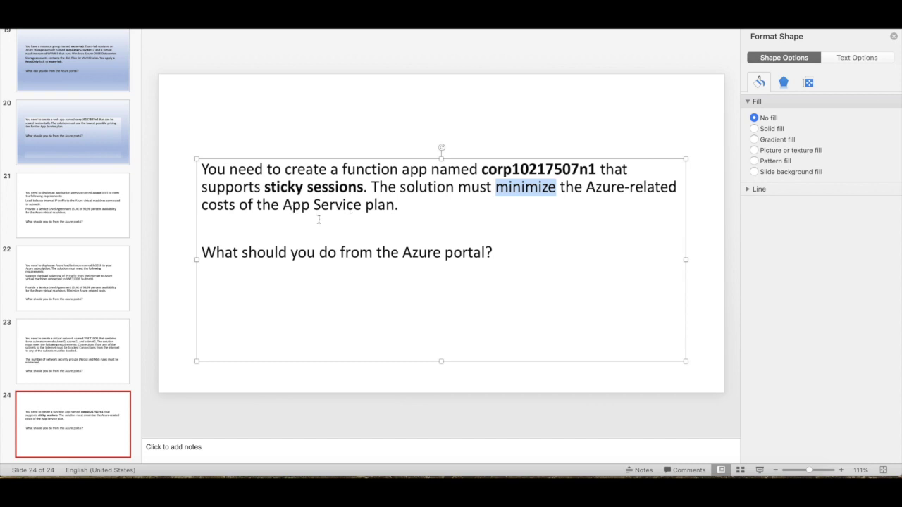
left_click_drag(305, 259, 503, 258)
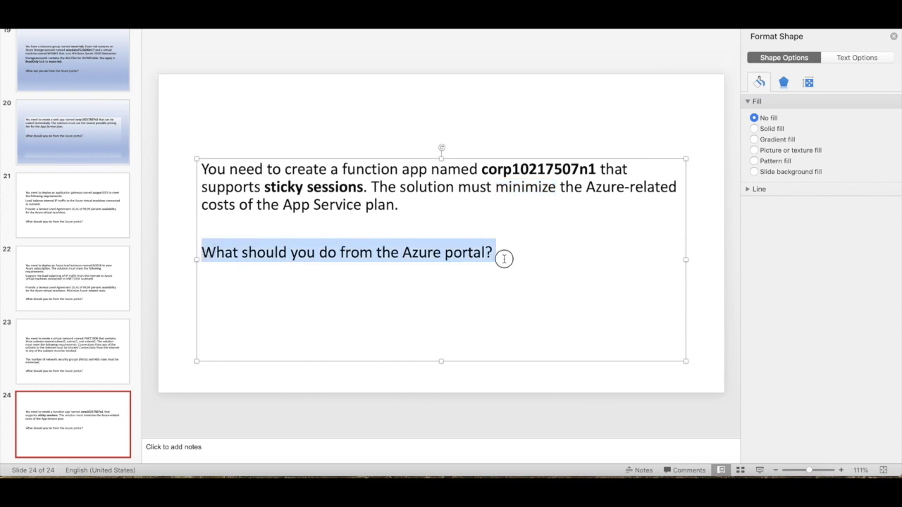
left_click(341, 277)
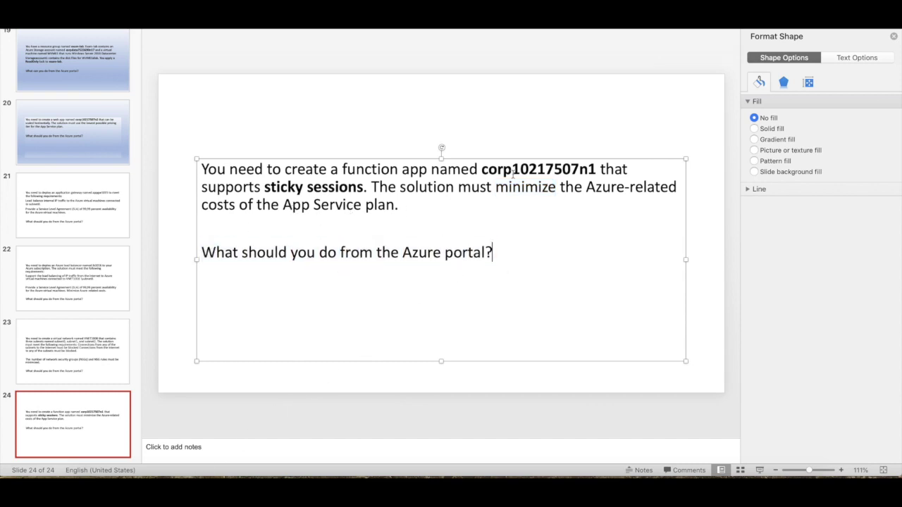
- Copy the name corp10217507n1 from the slide, switch to the Azure portal, and start creating a Function App
double_click(525, 166)
key("ctrl+c")
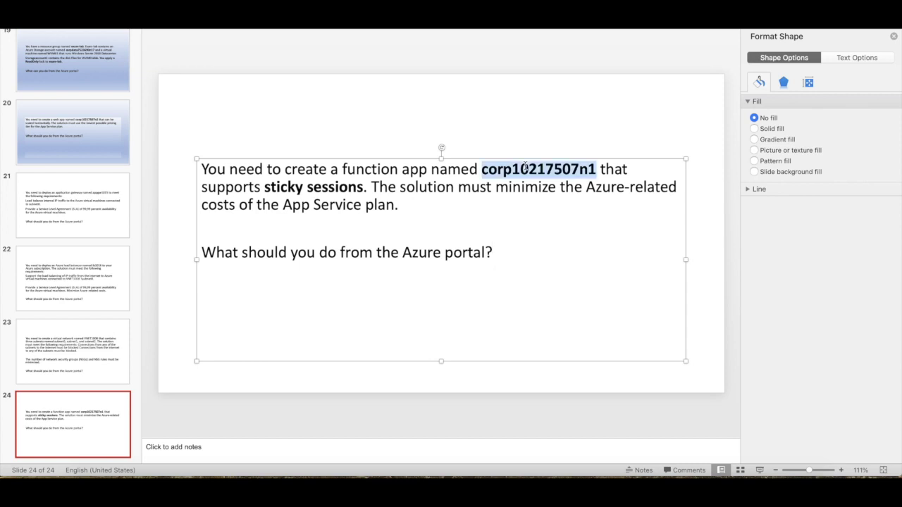
left_click(193, 474)
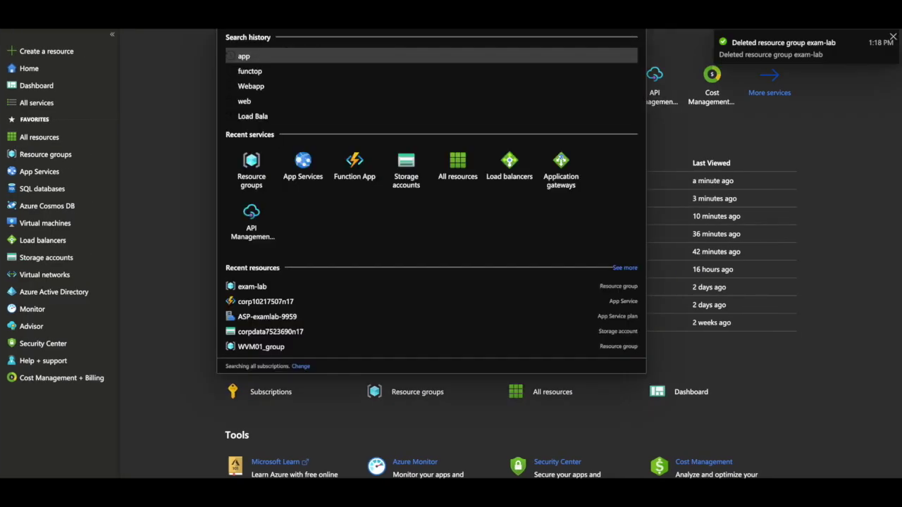
left_click(356, 32)
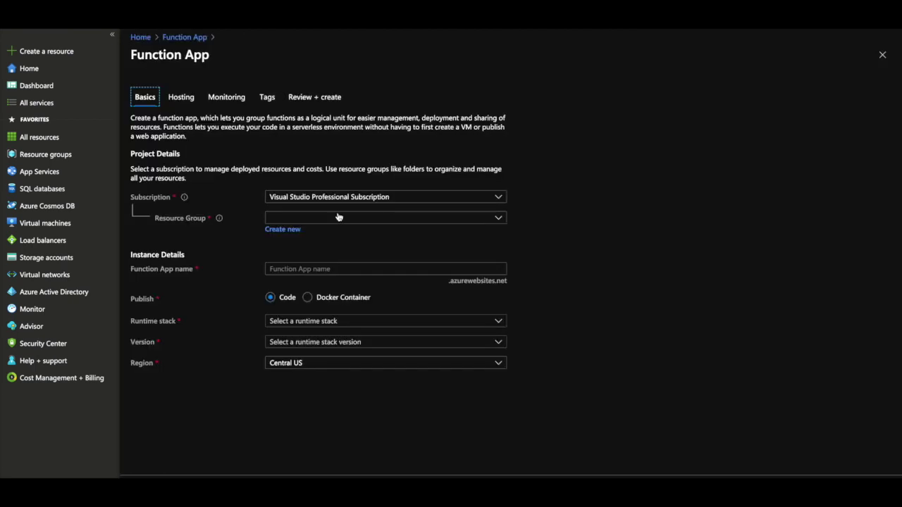
- Create a new resource group named exam-lab for the function app
left_click(338, 217)
left_click(339, 217)
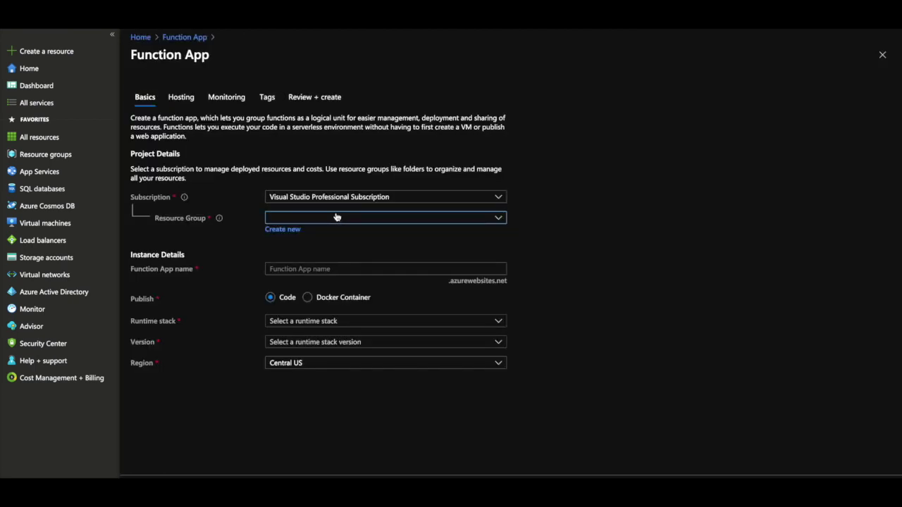
left_click(289, 230)
type("exa")
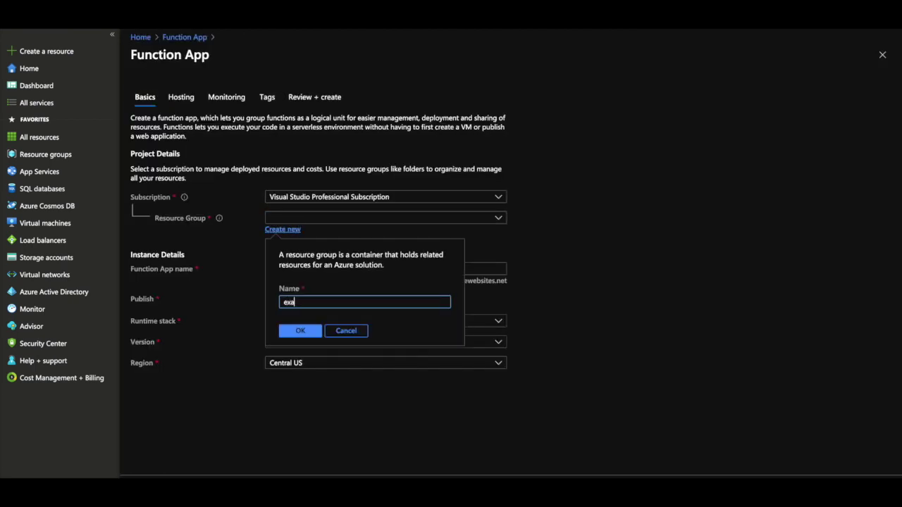
type("m-lab")
left_click(300, 329)
- Name the function app corp10217507n17, using the copied name as its base
left_click(279, 268)
key("ctrl+v")
type("6")
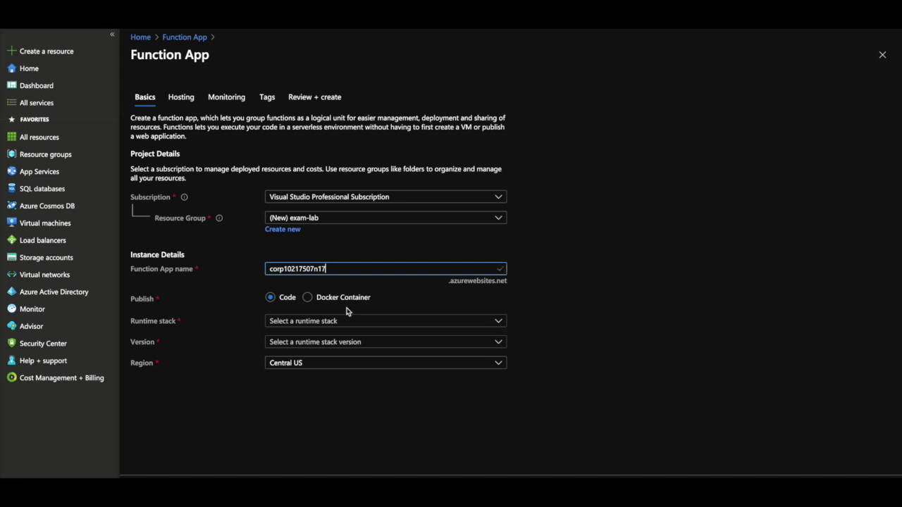
left_click(325, 355)
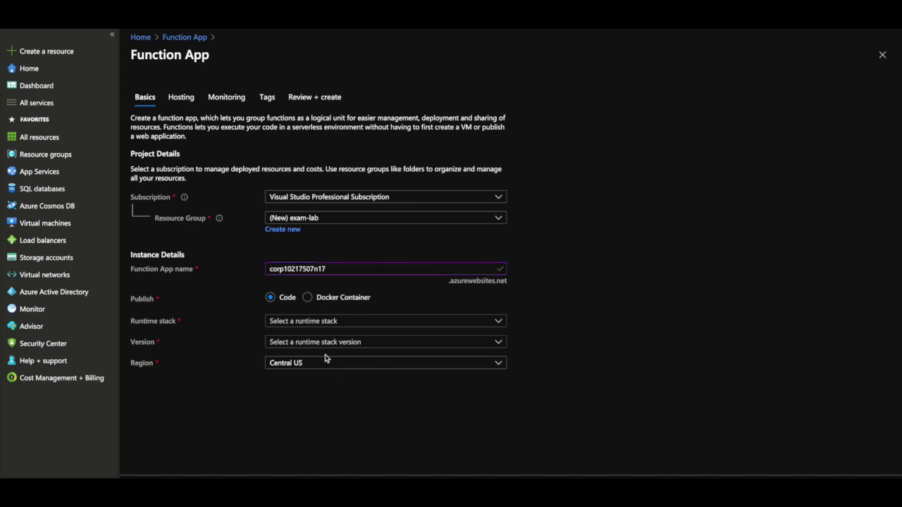
- Set the function app's region to East US and its runtime stack to .NET Core
left_click(325, 368)
type("east")
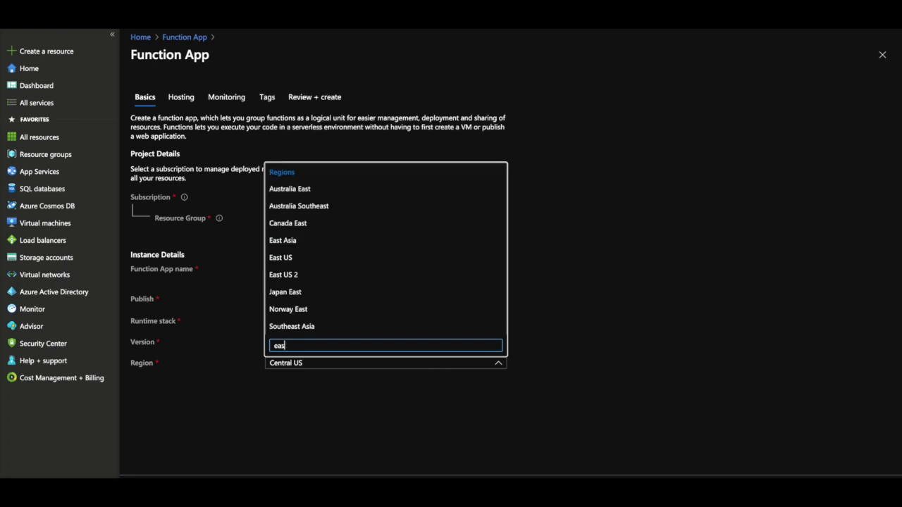
left_click(294, 261)
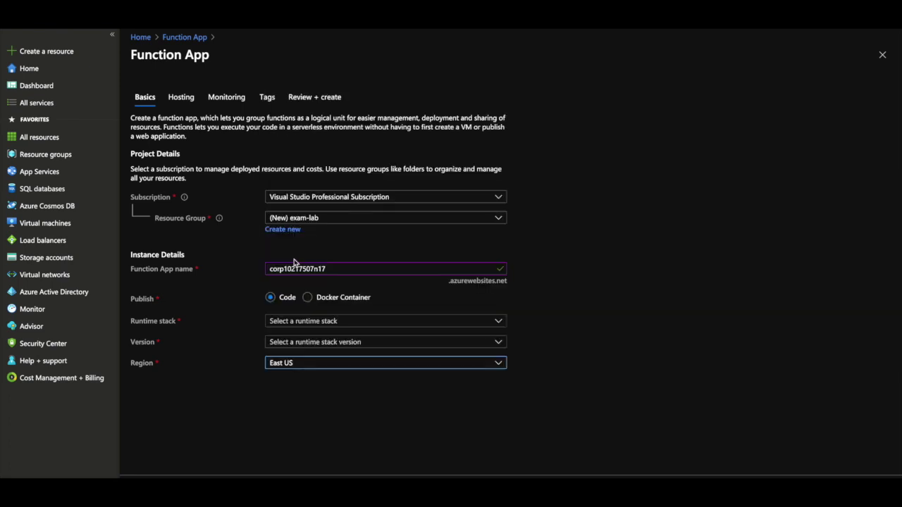
left_click(296, 324)
left_click(295, 356)
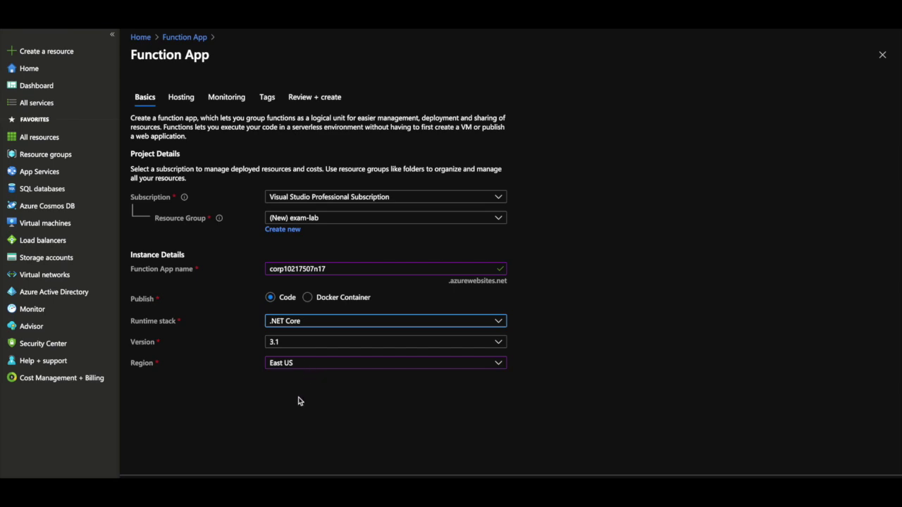
- Continue to the hosting settings, set the plan type to App service plan, and display the Dev / Test pricing tiers for its size
left_click(301, 489)
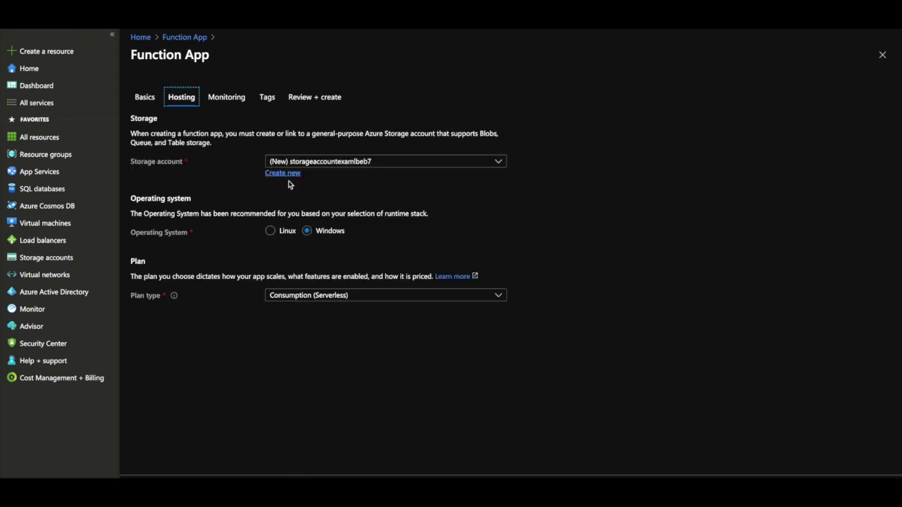
left_click(316, 298)
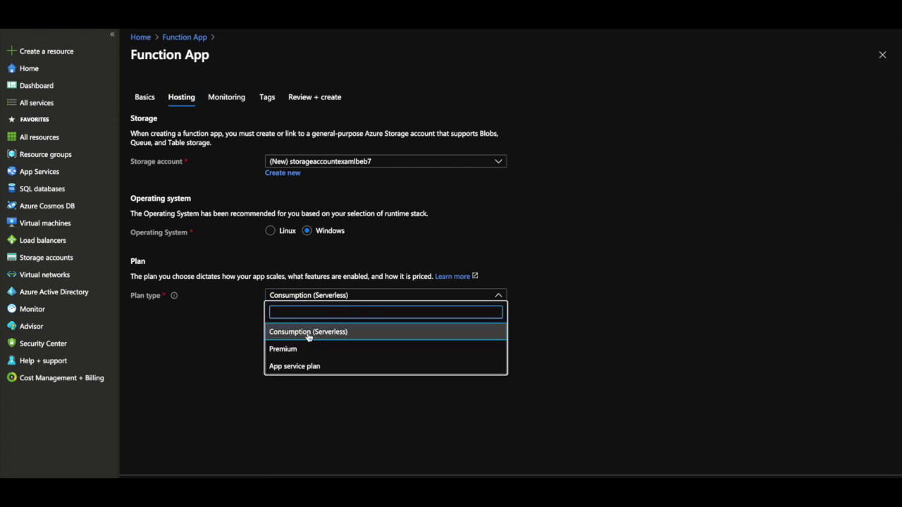
left_click(302, 365)
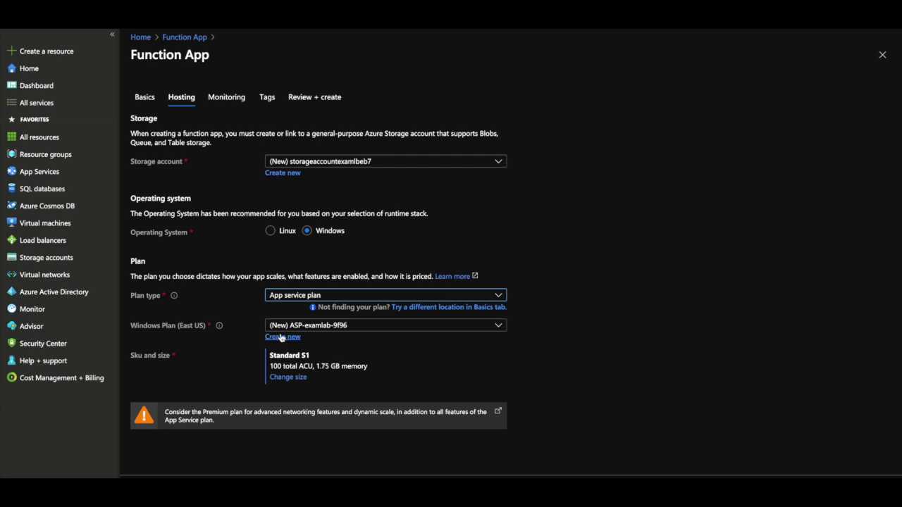
left_click(297, 327)
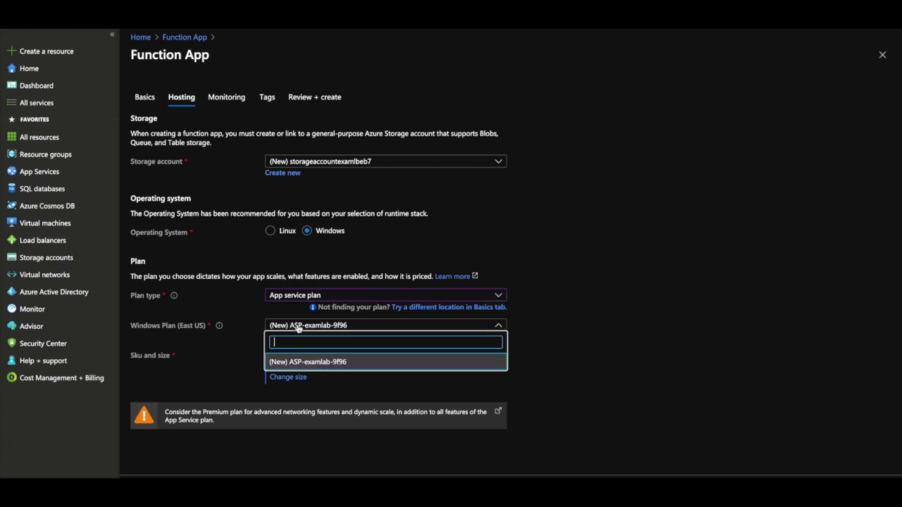
left_click(298, 327)
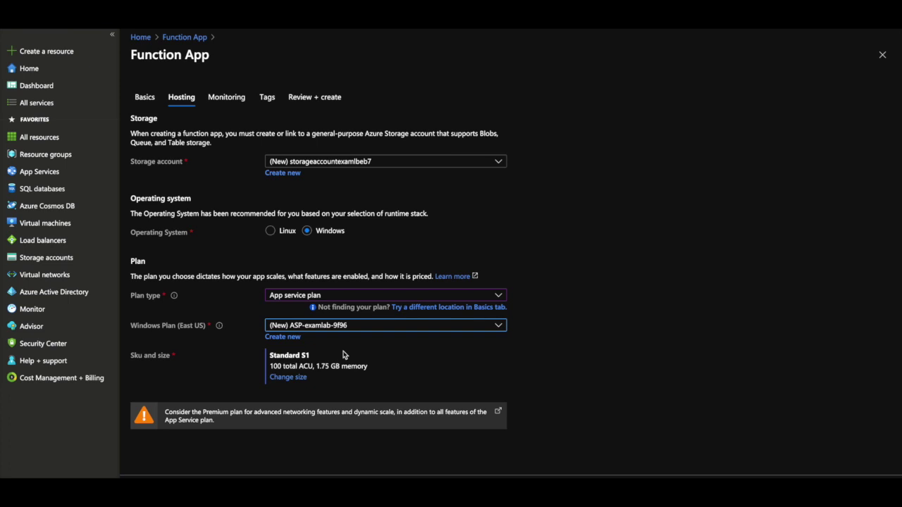
left_click(296, 378)
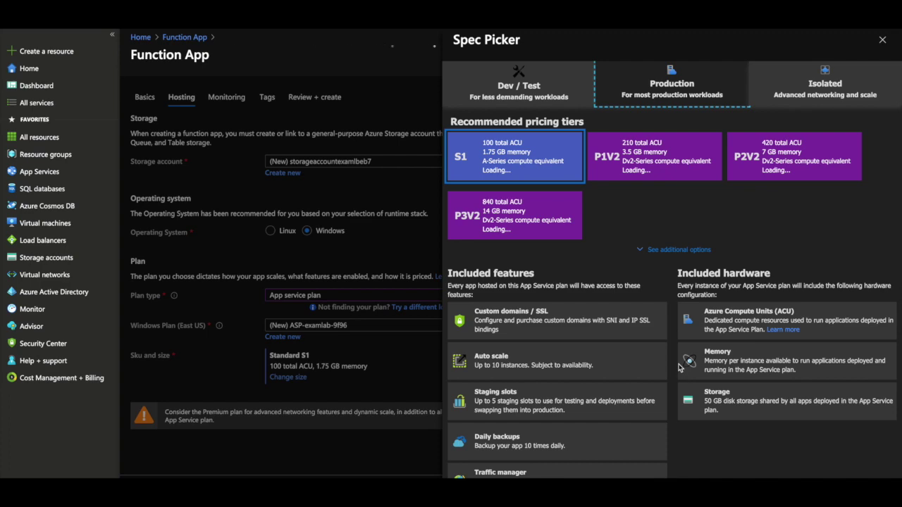
left_click(551, 89)
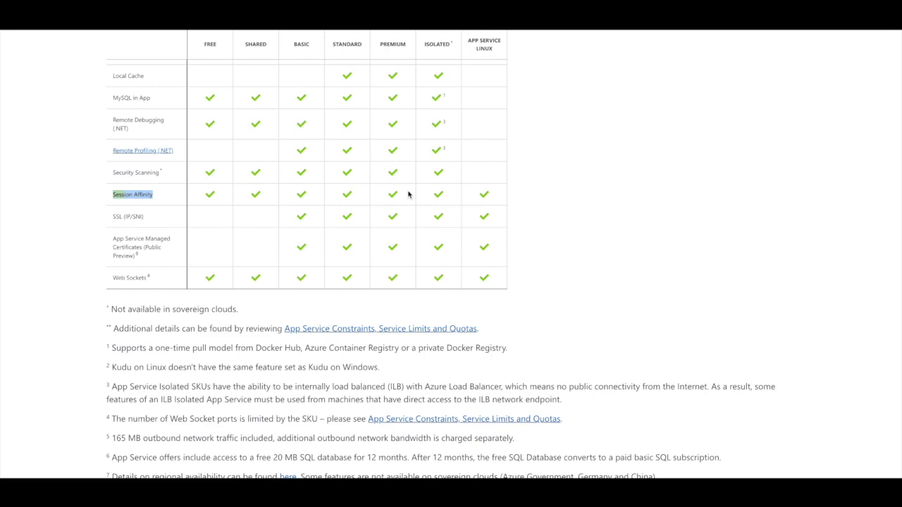
- Check which tiers support Session Affinity on the App Service plans comparison page, and return to the Azure portal's pricing tiers
scroll(409, 195, "up", 10)
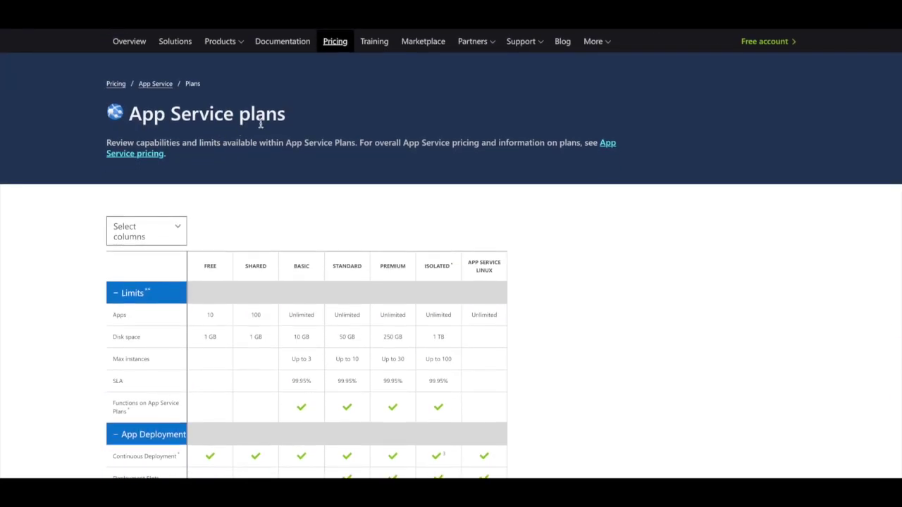
scroll(268, 287, "down", 15)
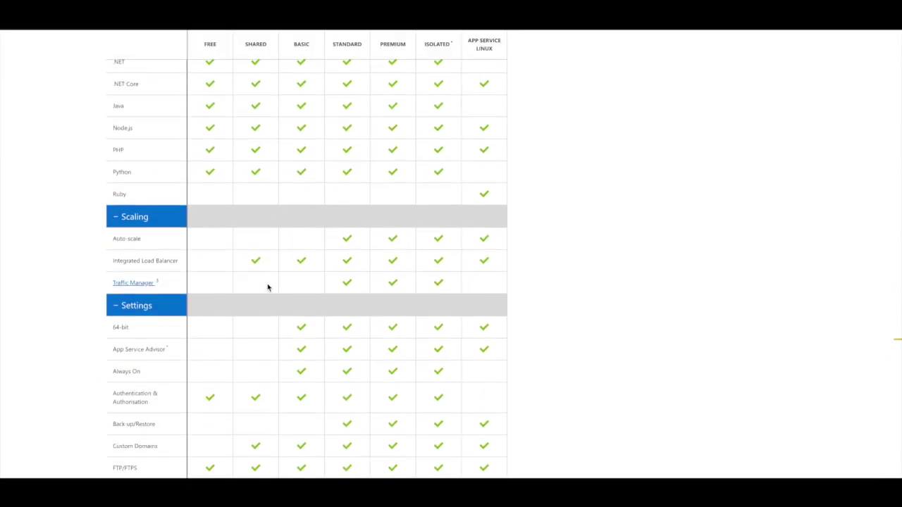
scroll(268, 288, "down", 1)
double_click(118, 331)
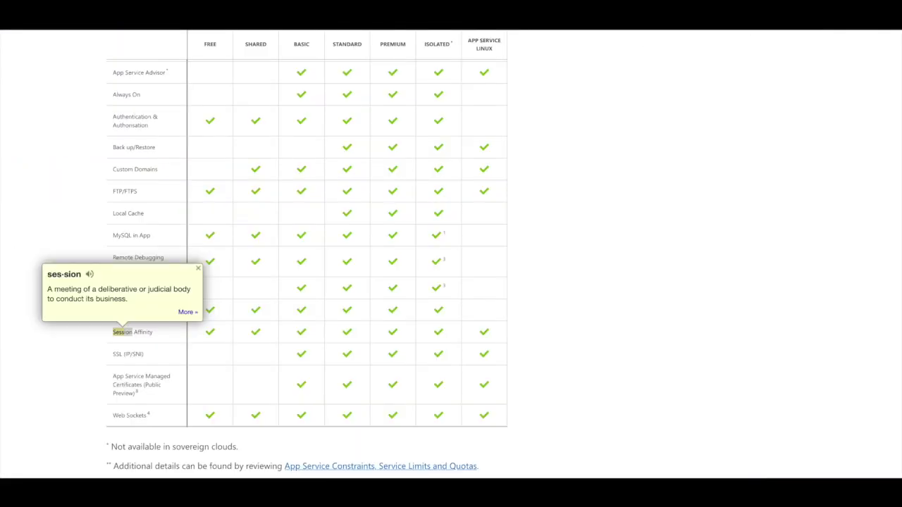
left_click(186, 494)
left_click(186, 494)
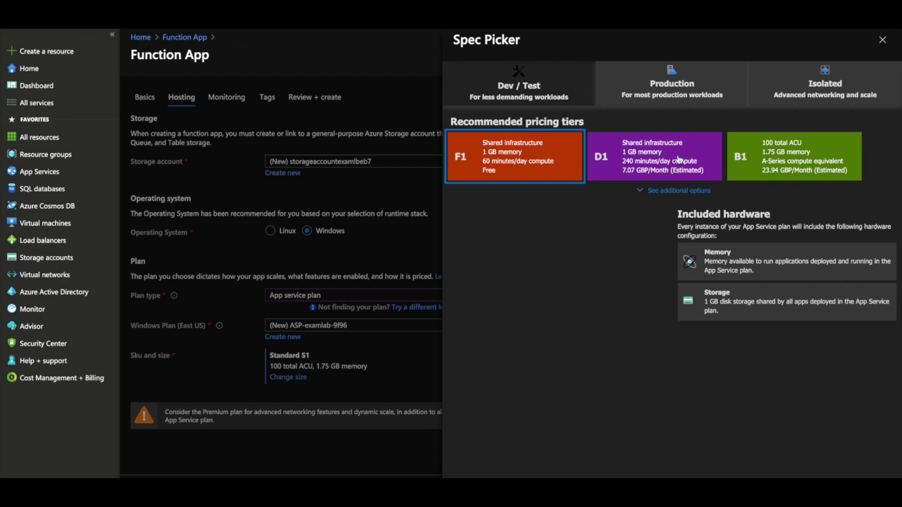
- Apply the B1 pricing tier to the App Service plan, and review and create the function app
left_click(759, 161)
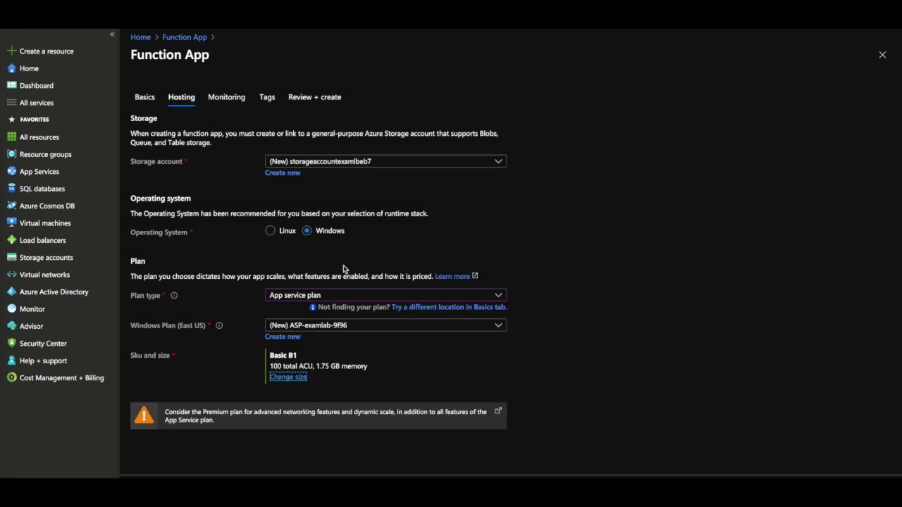
left_click(315, 97)
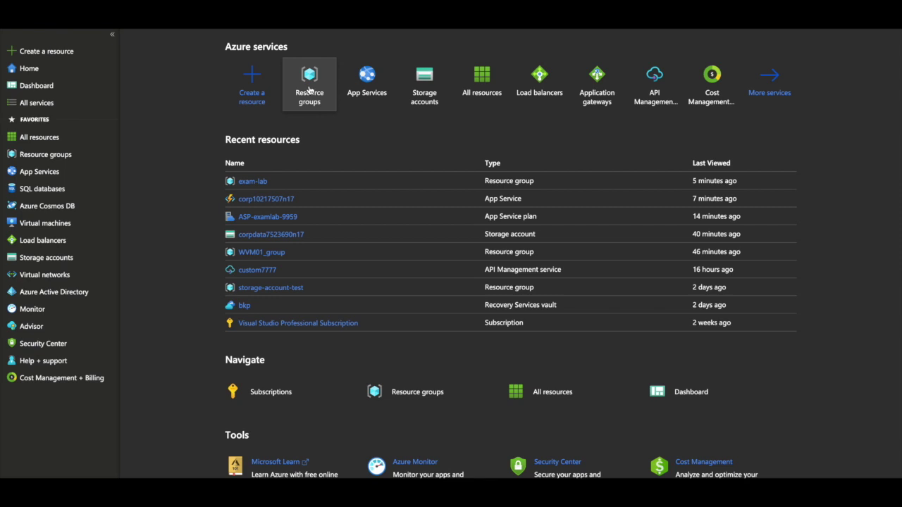
- Open the resource group exam-lab, refresh its resource list, and open the App Service corp10217507n17
left_click(309, 90)
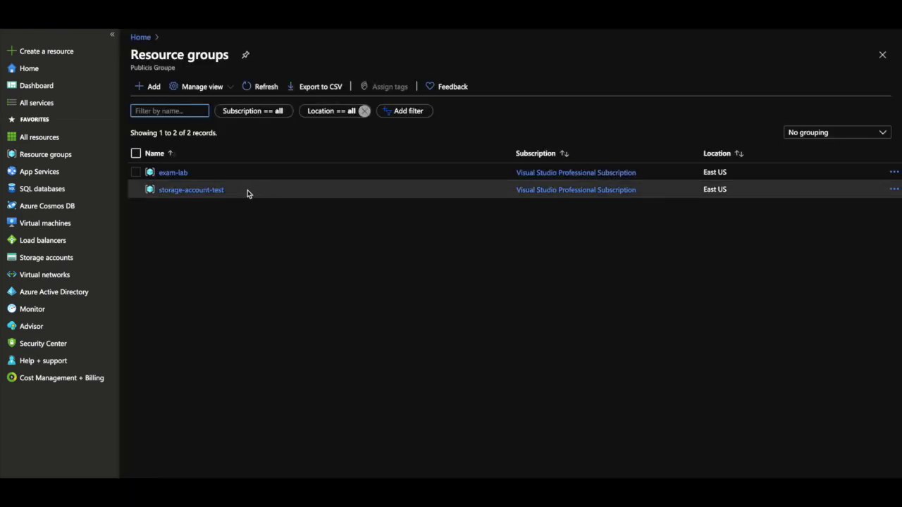
left_click(175, 173)
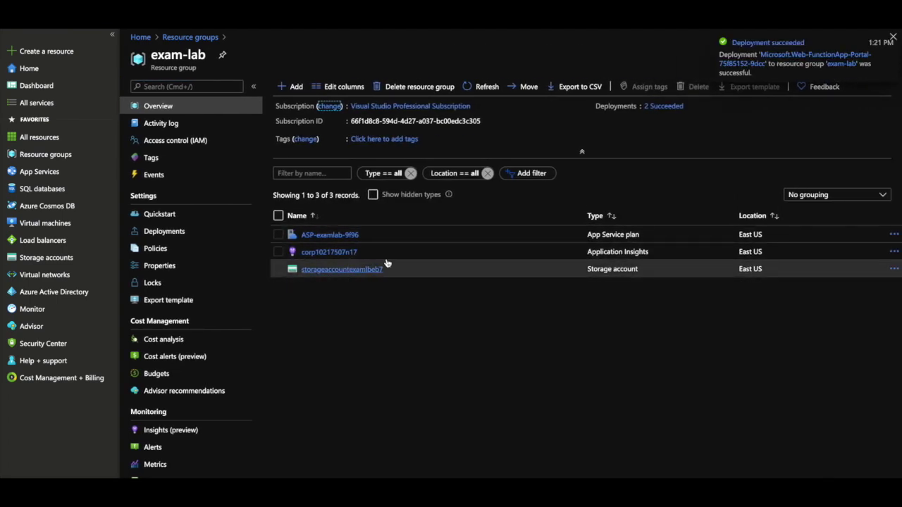
left_click(485, 90)
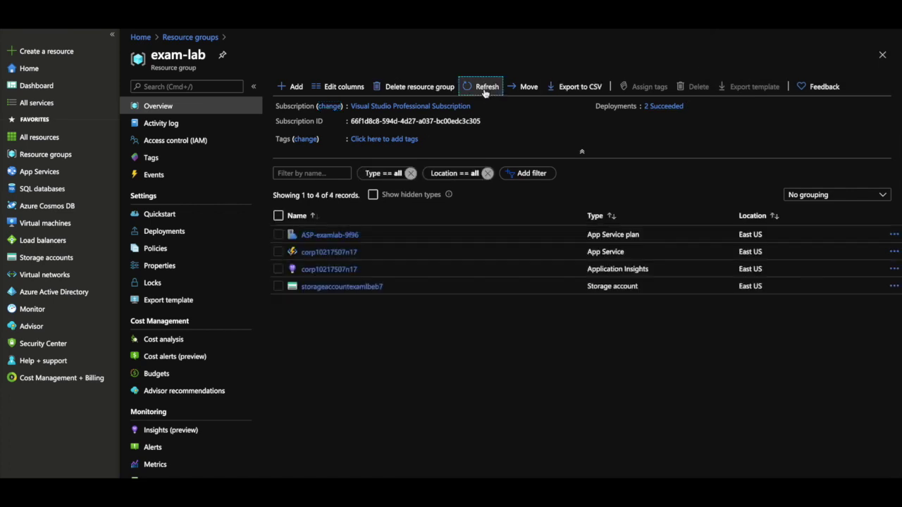
left_click(327, 252)
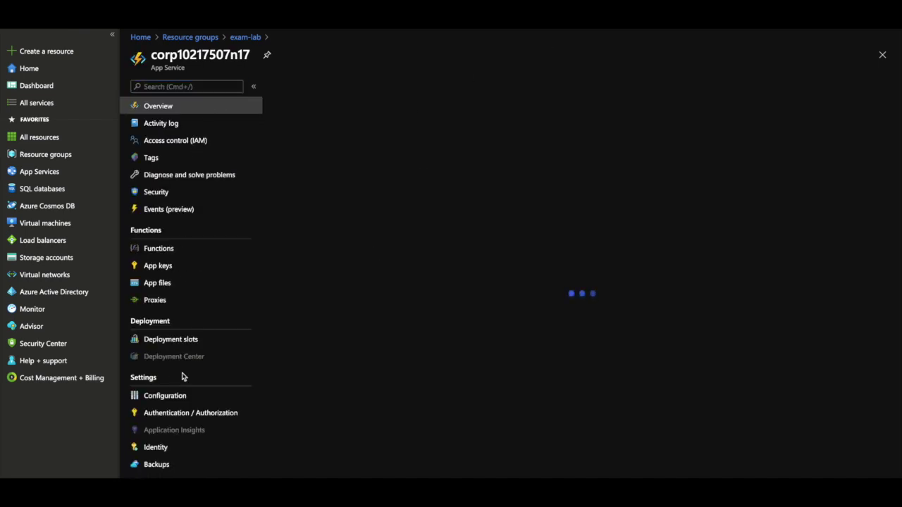
- Open the general settings in the function app's configuration and examine the ARR affinity setting and its description
scroll(181, 376, "down", 2)
scroll(181, 374, "down", 3)
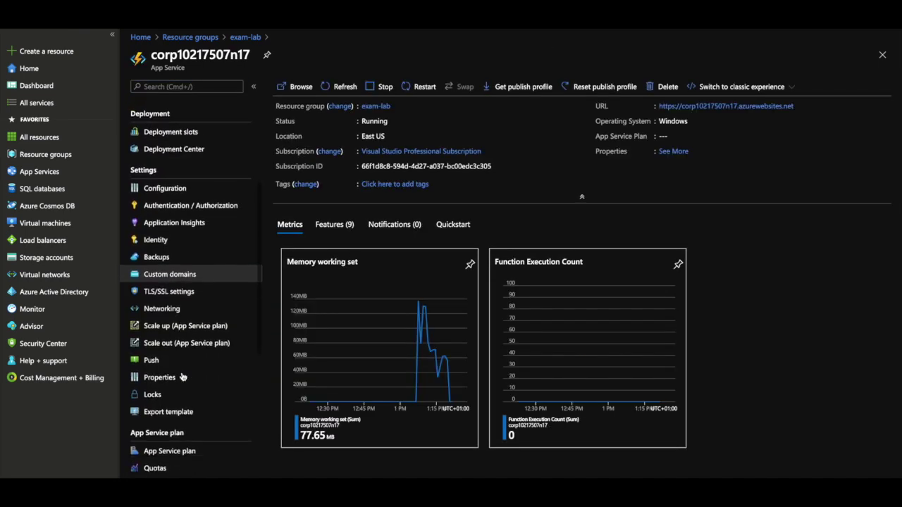
left_click(178, 182)
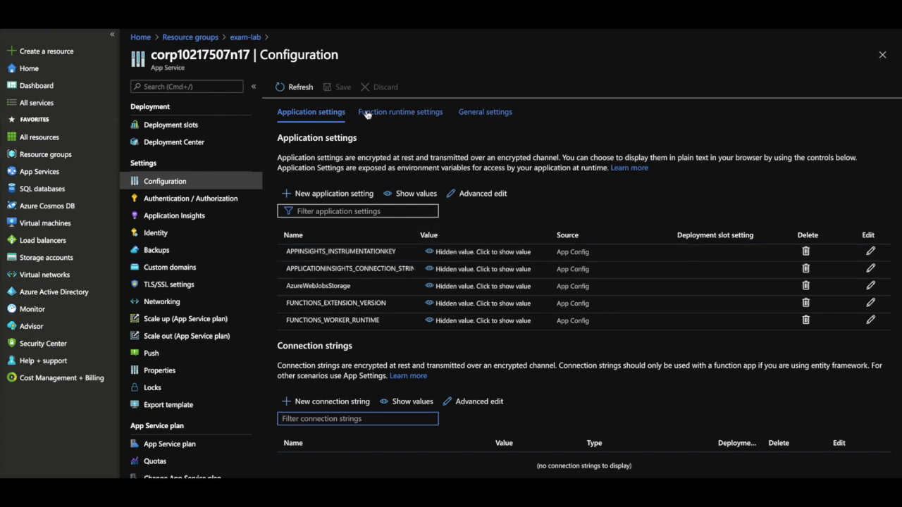
left_click(470, 119)
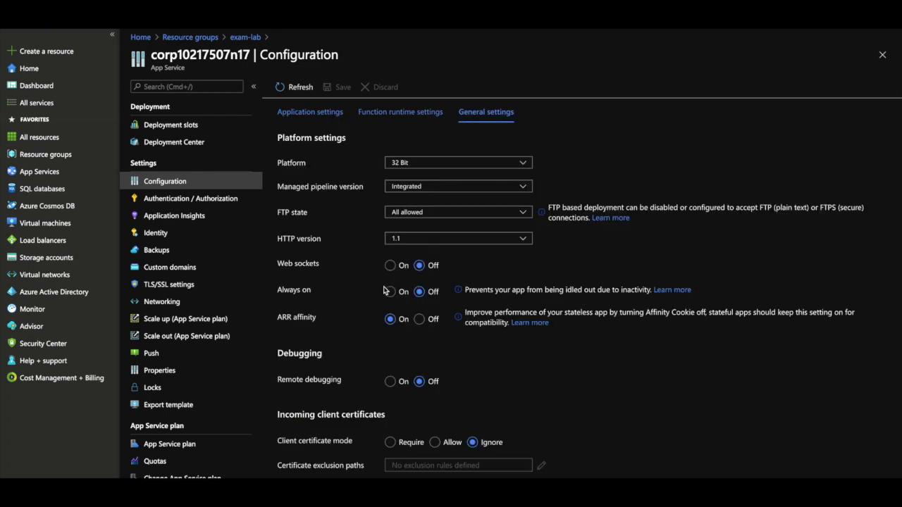
left_click(282, 320)
left_click(459, 317)
left_click_drag(464, 318, 586, 318)
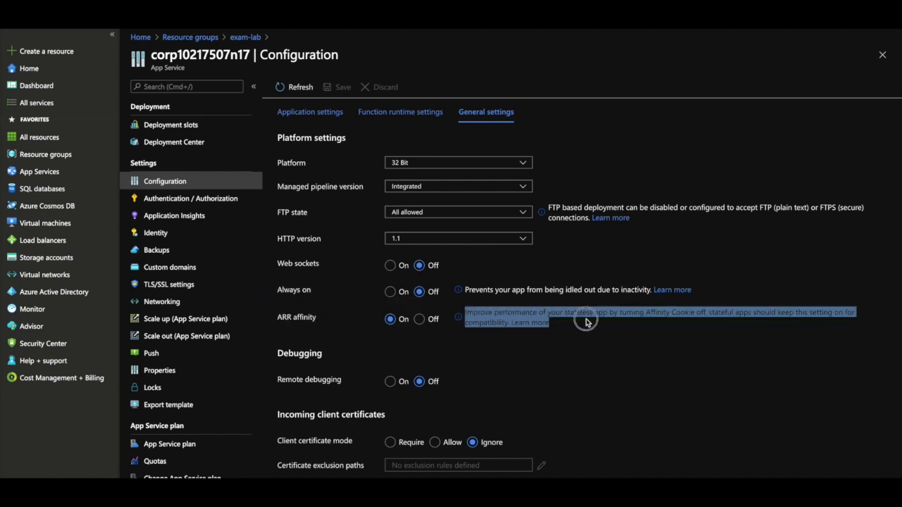
- Read through the description of the ARR affinity setting for stateless and stateful apps
left_click(716, 315)
left_click_drag(708, 312, 530, 331)
left_click(524, 356)
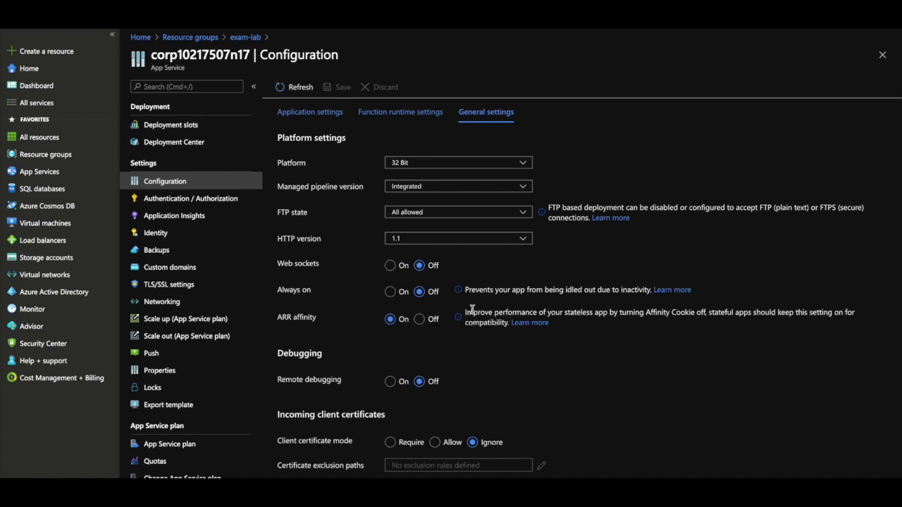
left_click(465, 313)
left_click_drag(465, 312, 674, 312)
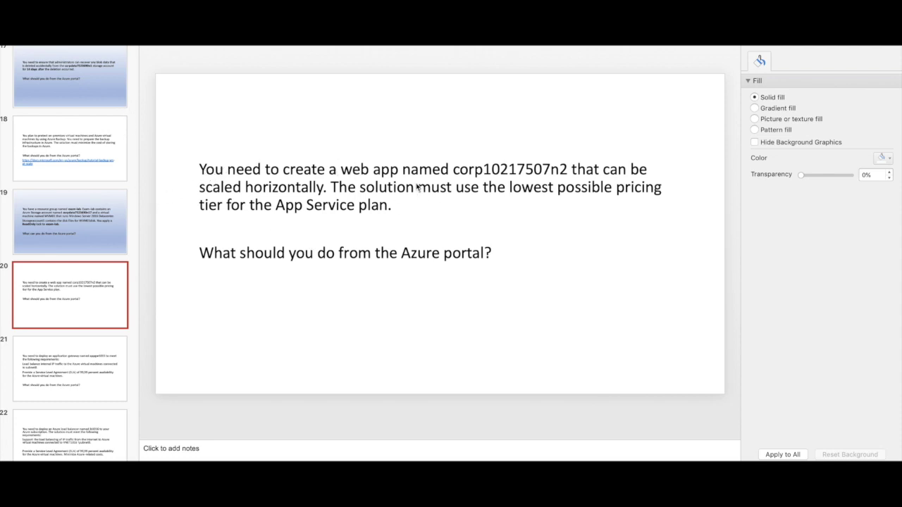
- Make the web app name corp10217507n2 bold on slide 20 and highlight the lowest pricing tier requirement
triple_click(496, 169)
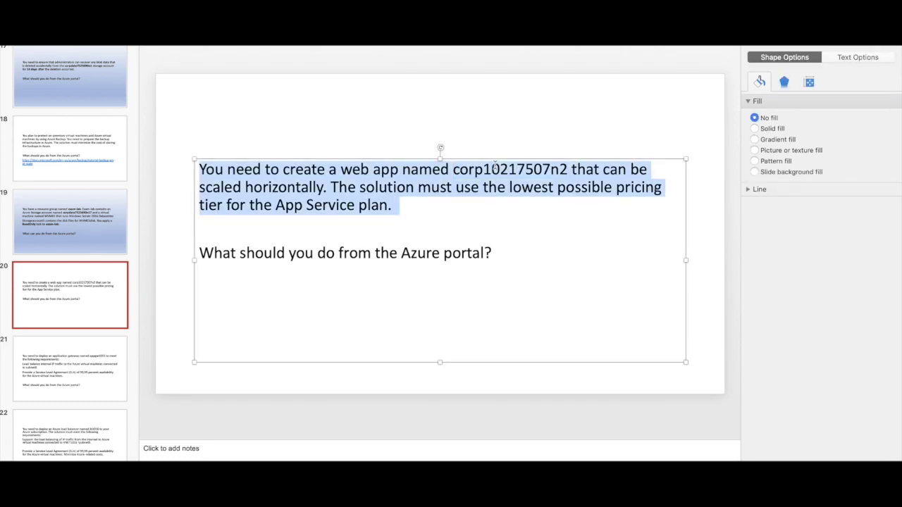
left_click(497, 170)
double_click(496, 170)
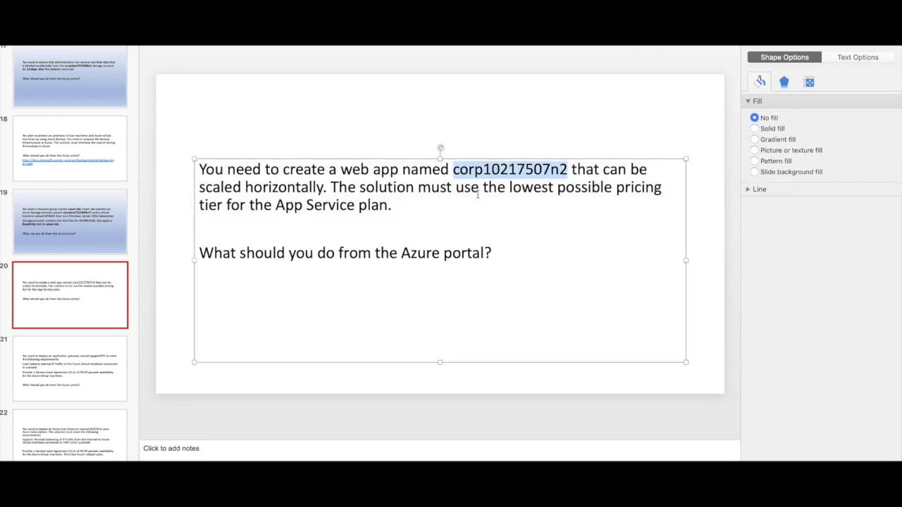
key("super+b")
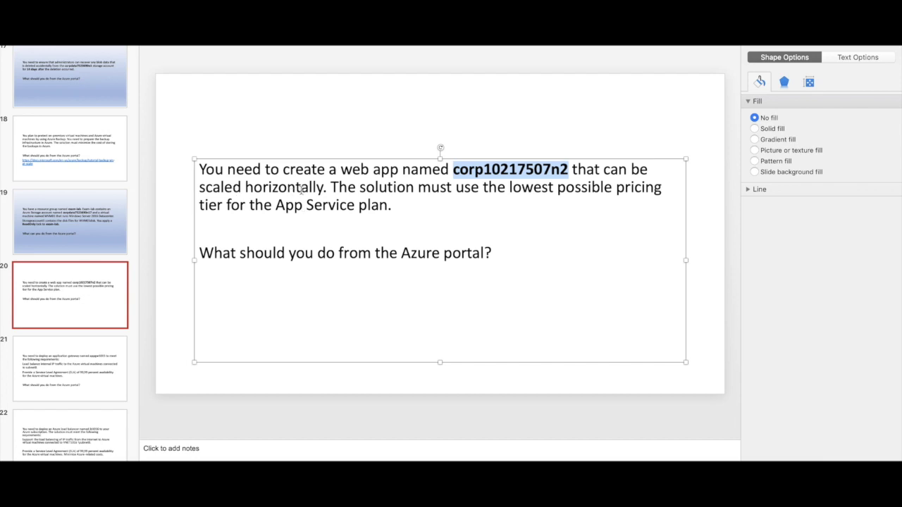
left_click(338, 189)
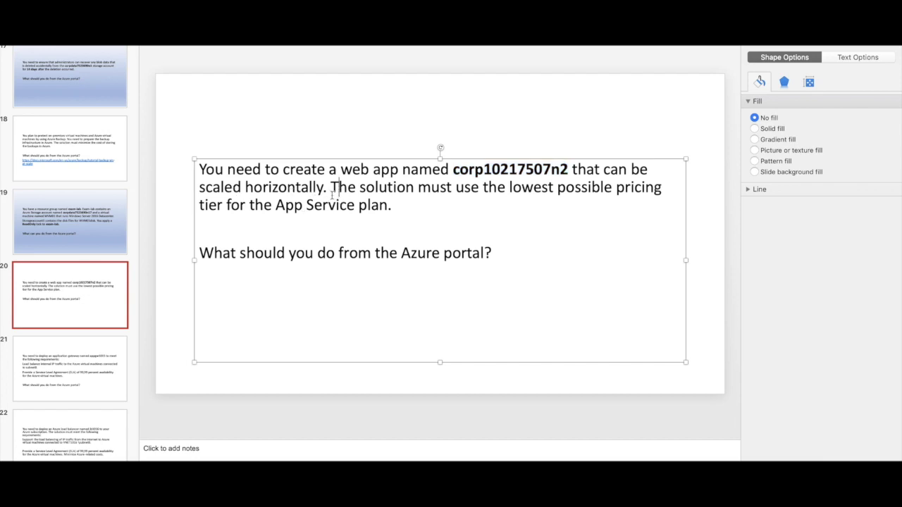
left_click_drag(330, 188, 428, 227)
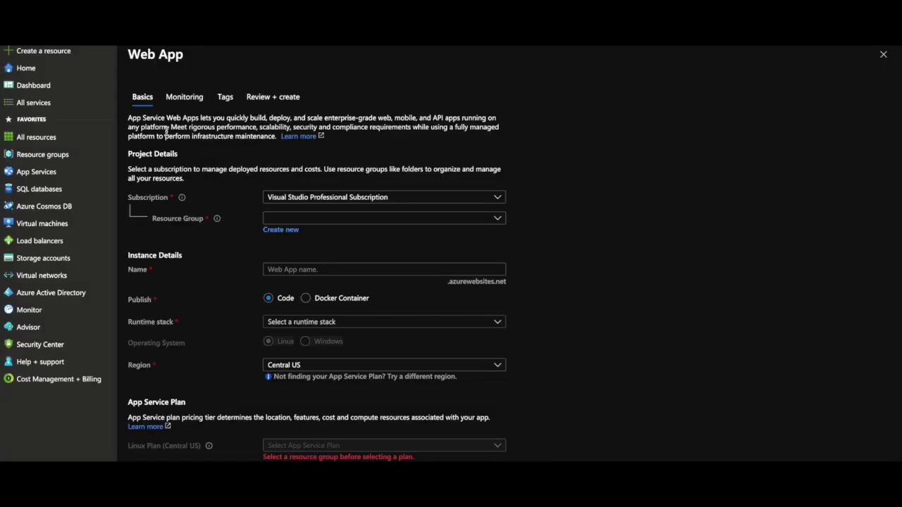
- Assign the new web app to the exam-lab resource group and name it corp10217507n27
left_click(327, 220)
left_click(300, 255)
left_click(290, 269)
type("corp10817507n2")
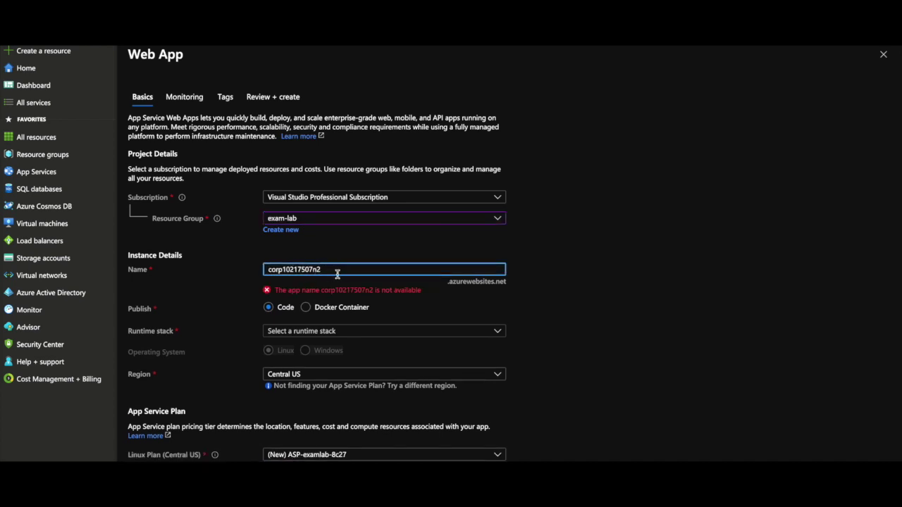
type("7")
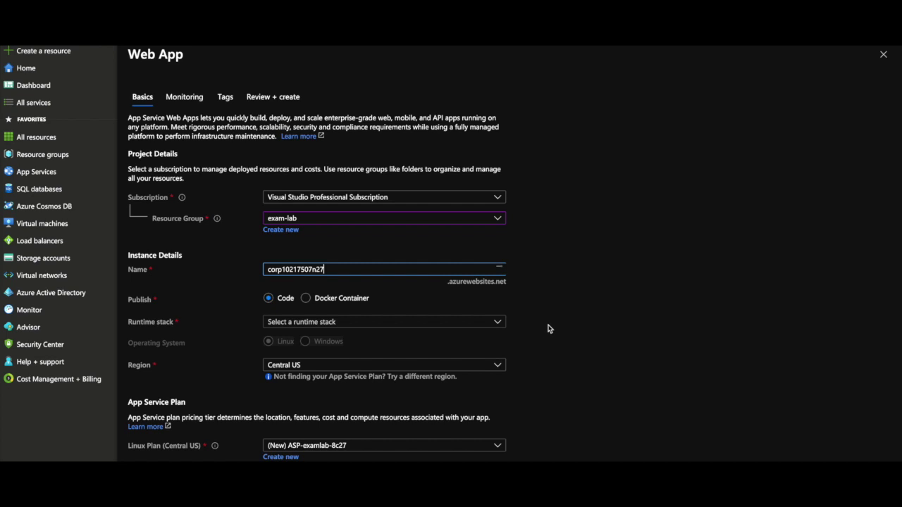
- Set the web app's runtime stack to .NET Core 3.1 (LTS) and its region to East US
scroll(544, 328, "down", 1)
left_click(306, 269)
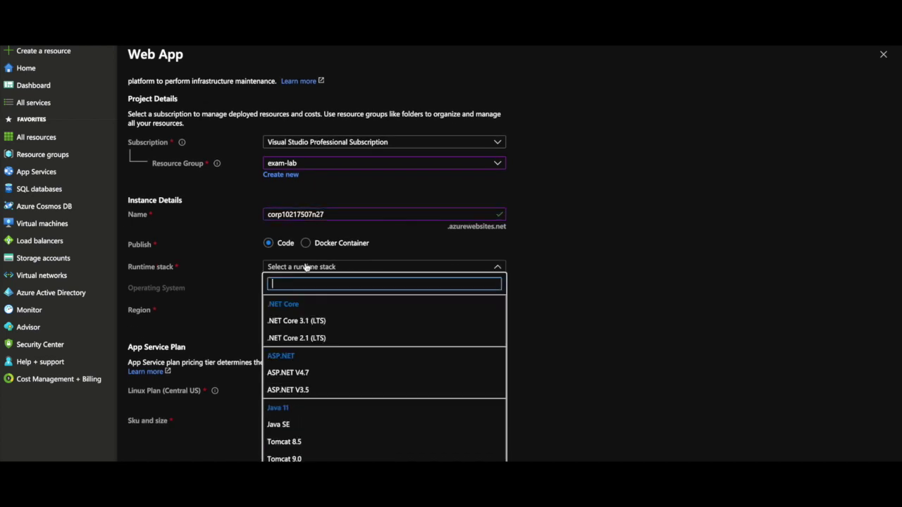
left_click(303, 321)
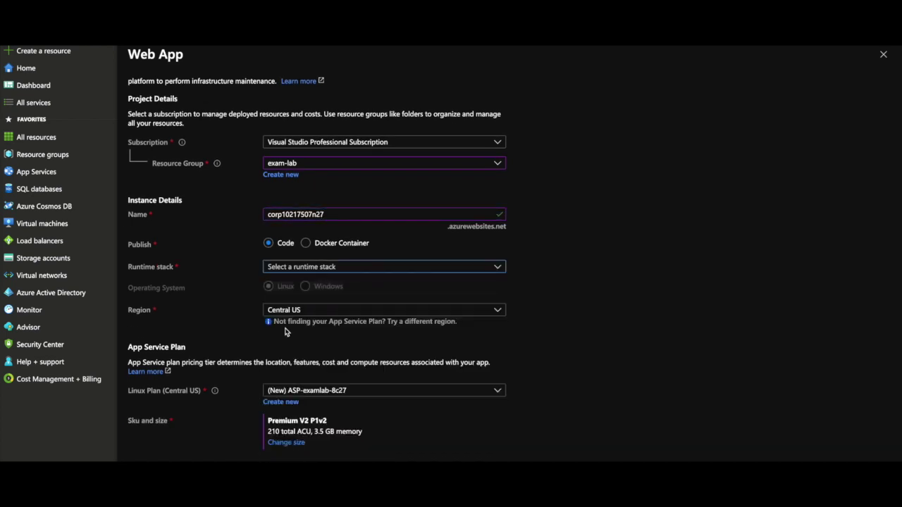
scroll(308, 368, "down", 1)
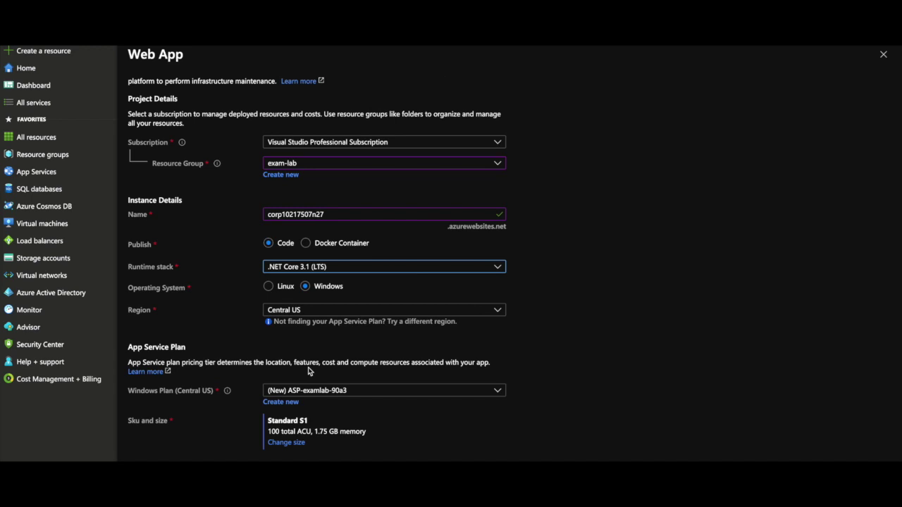
left_click(329, 315)
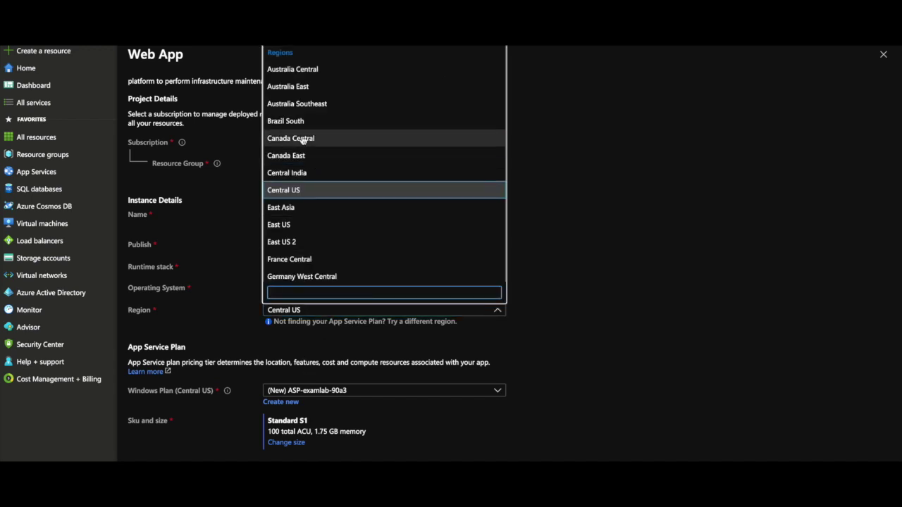
left_click(287, 208)
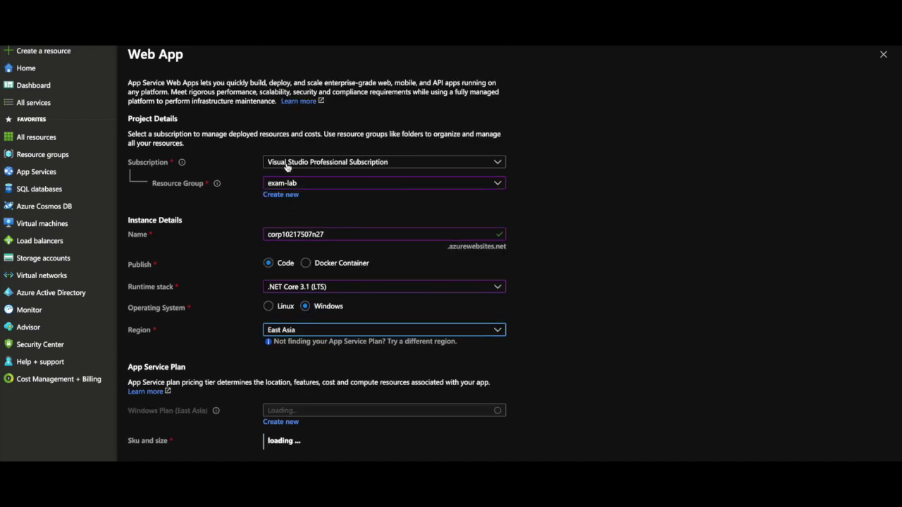
left_click(295, 311)
left_click(295, 226)
scroll(299, 411, "down", 1)
- Compare the scaling features of the Dev / Test tiers F1, D1 and B1 with the Production tiers S1 and P1V2
left_click(289, 443)
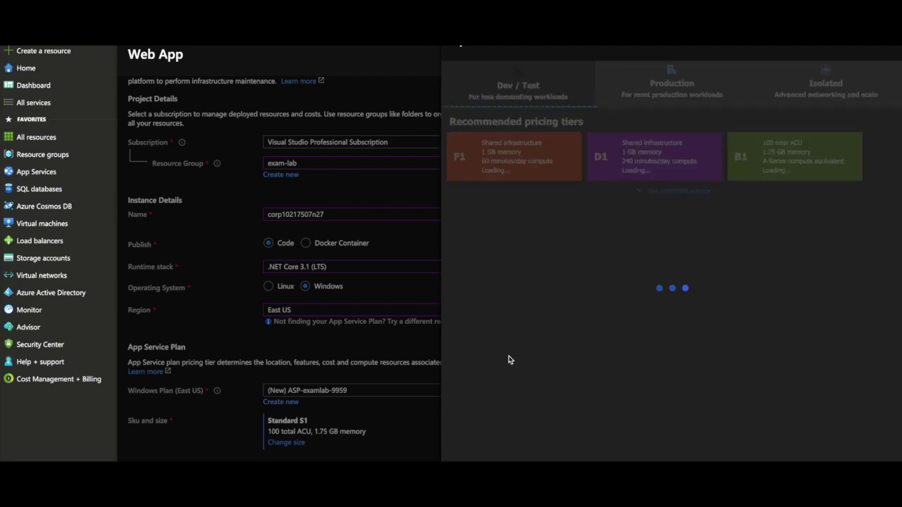
left_click(537, 87)
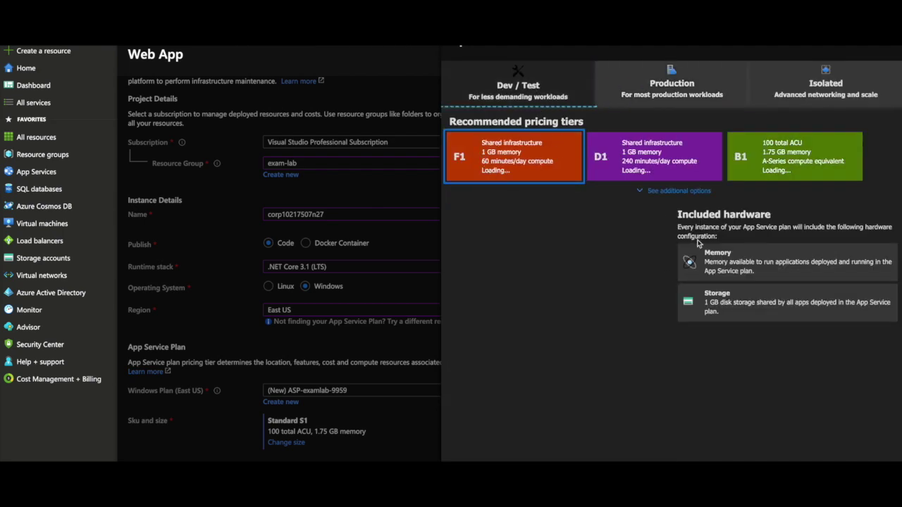
left_click(638, 169)
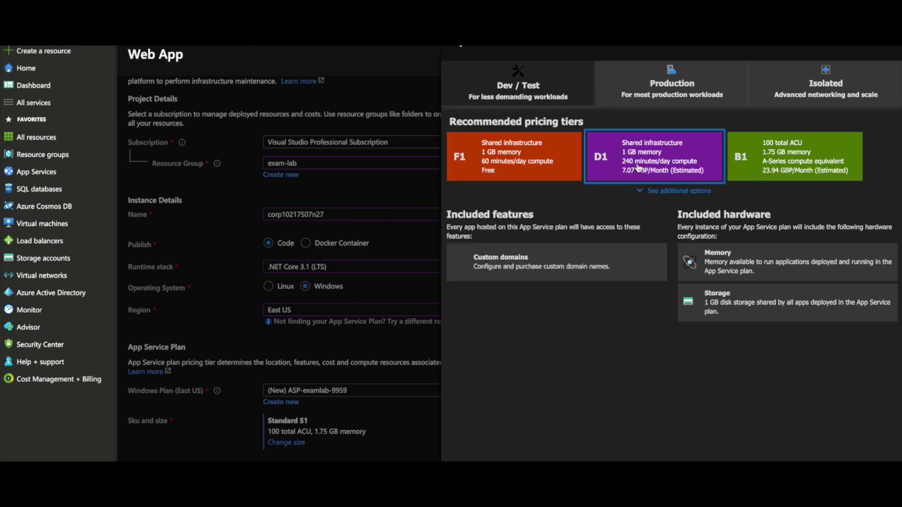
left_click(810, 169)
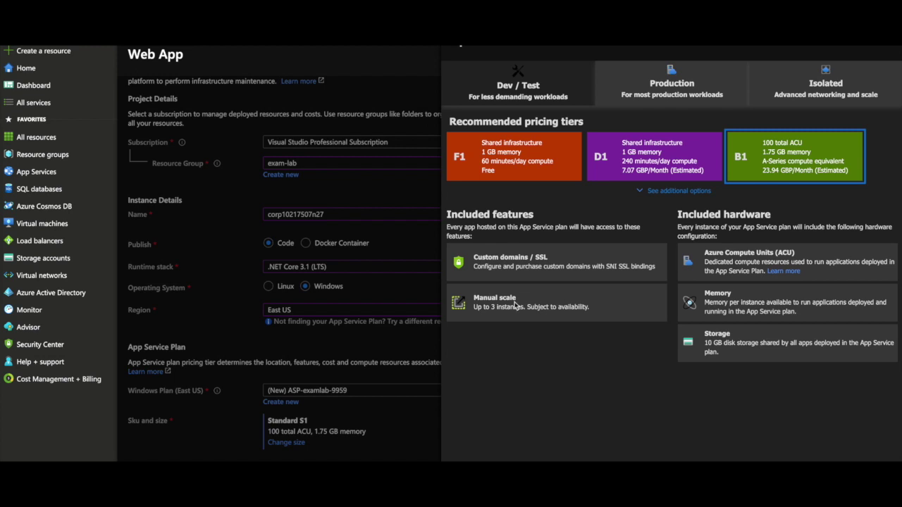
left_click(654, 90)
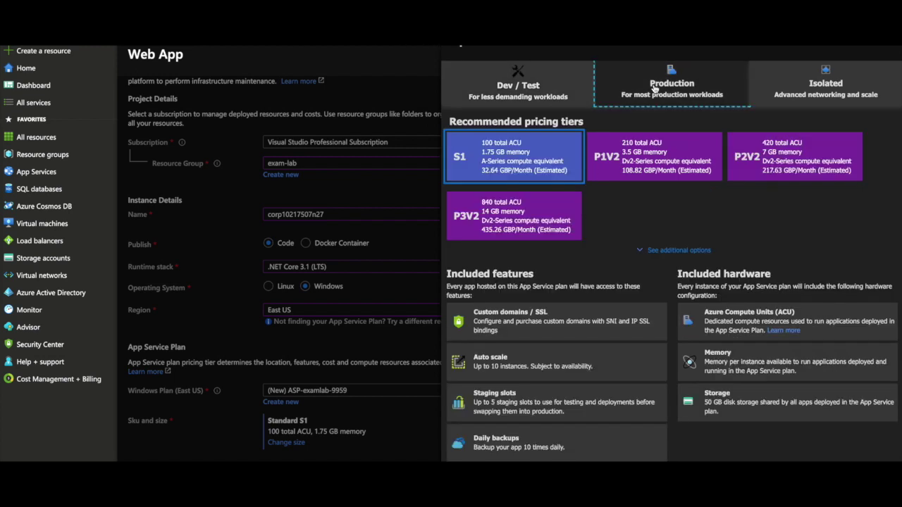
left_click(609, 159)
left_click(525, 160)
left_click(548, 80)
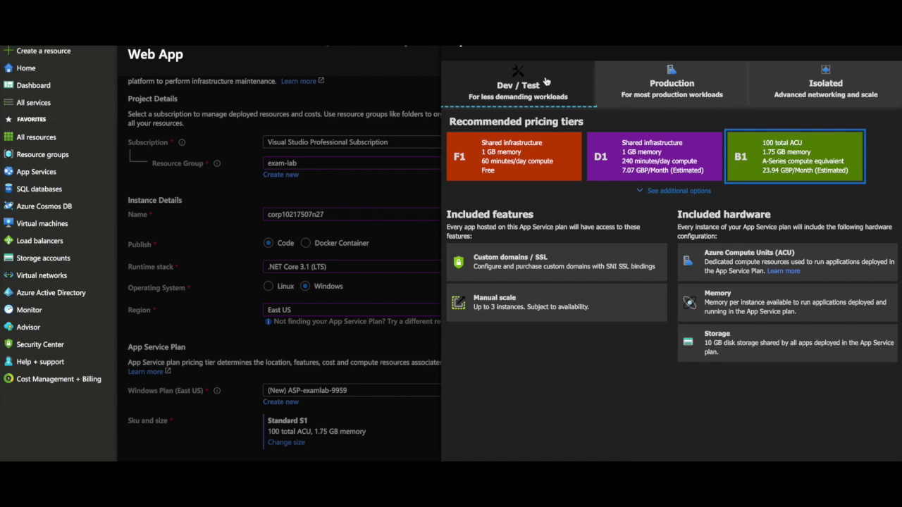
- Keep the Standard S1 production tier for the App Service plan and proceed to the web app's review
left_click(629, 95)
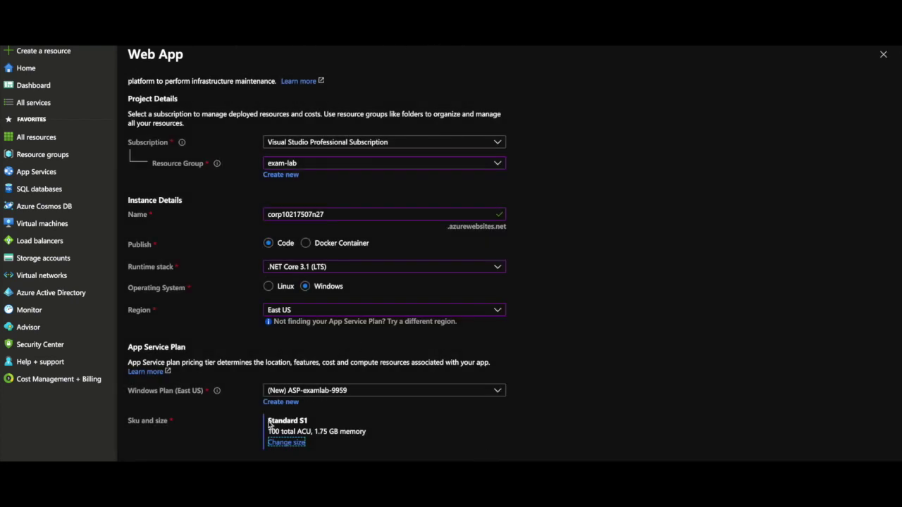
left_click_drag(270, 421, 318, 428)
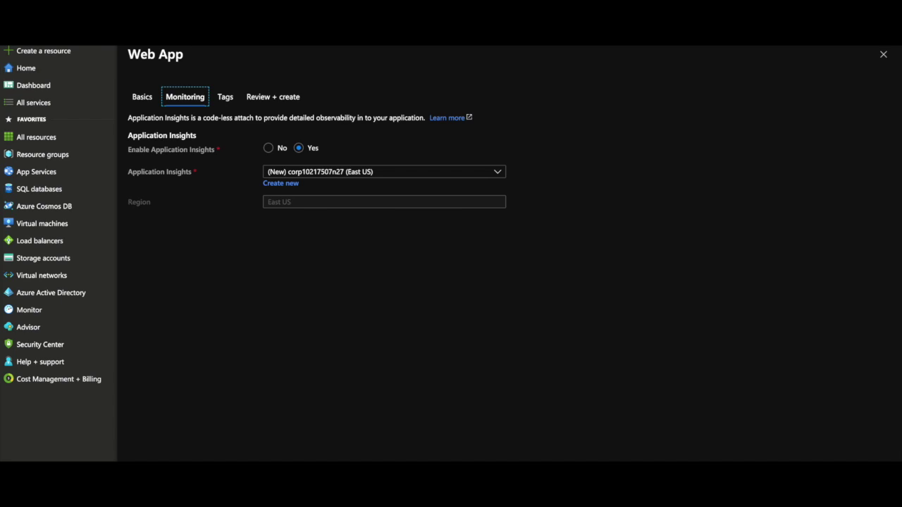
left_click(165, 471)
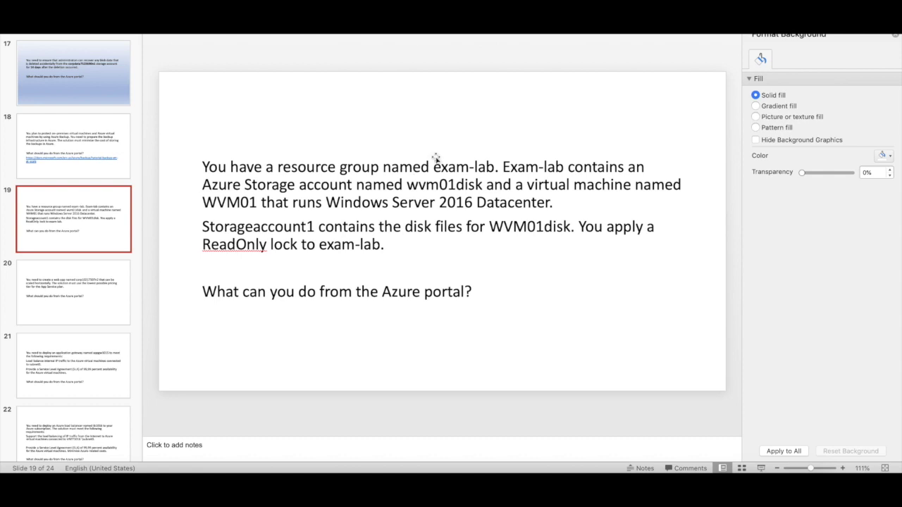
- Bold the exam-lab mentions in the slide 19 task and highlight its storage account, virtual machine, disk and ReadOnly lock terms
left_click_drag(434, 167, 495, 167)
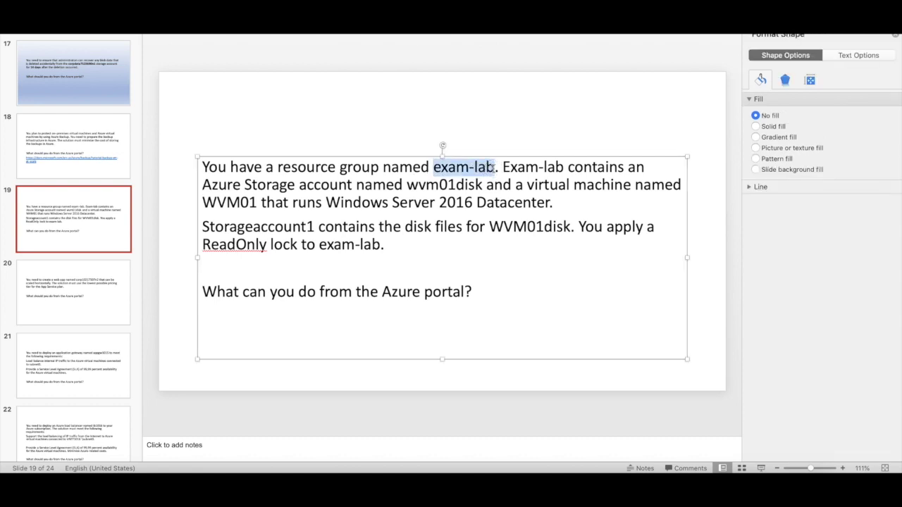
key("super+b")
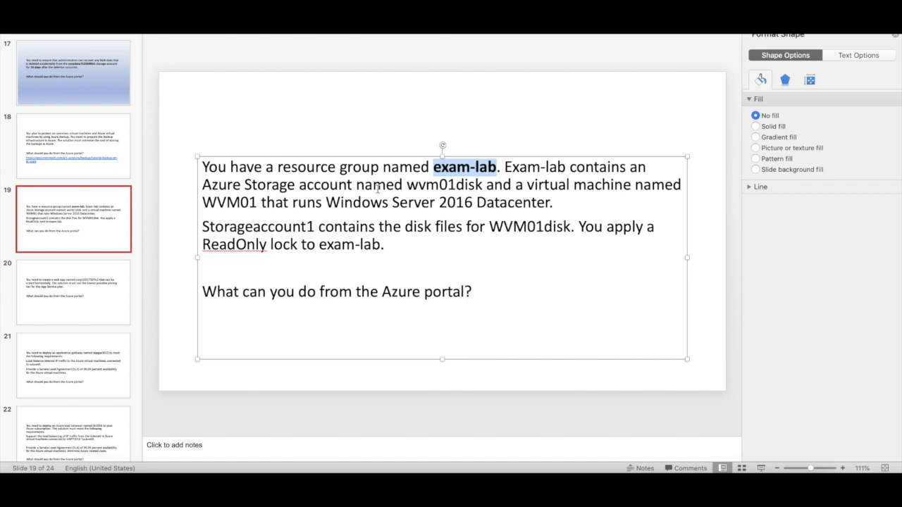
double_click(409, 185)
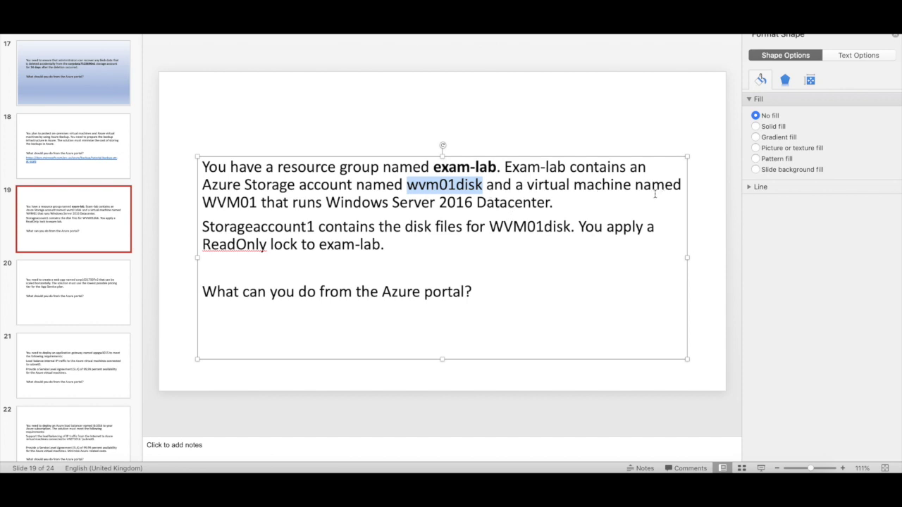
double_click(226, 205)
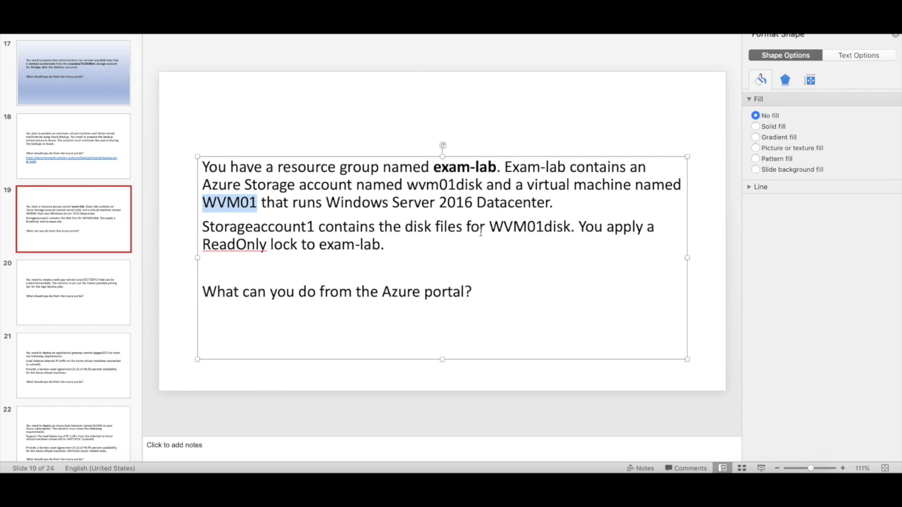
double_click(534, 227)
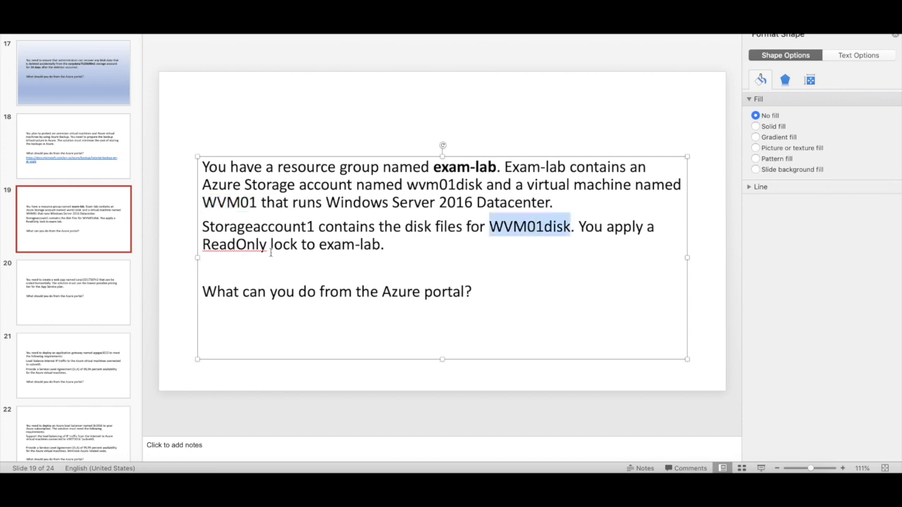
double_click(248, 245)
left_click_drag(379, 245, 321, 239)
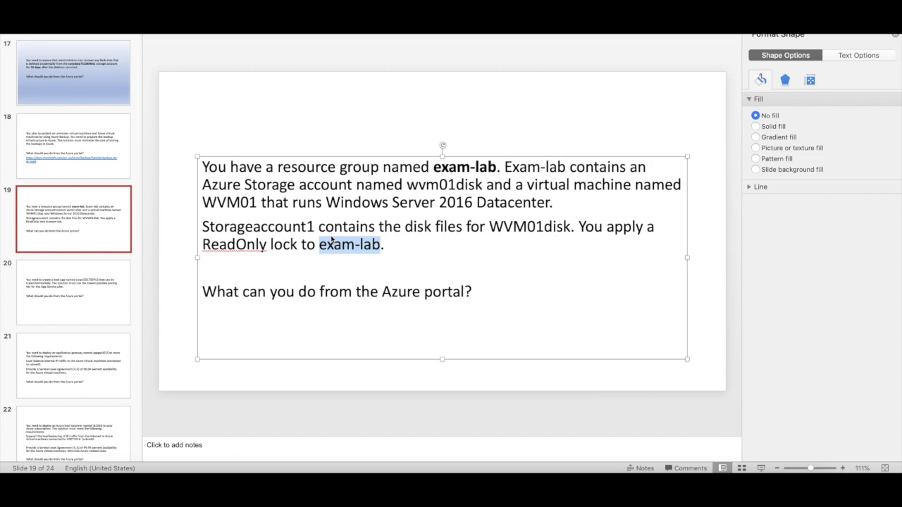
key("super+b")
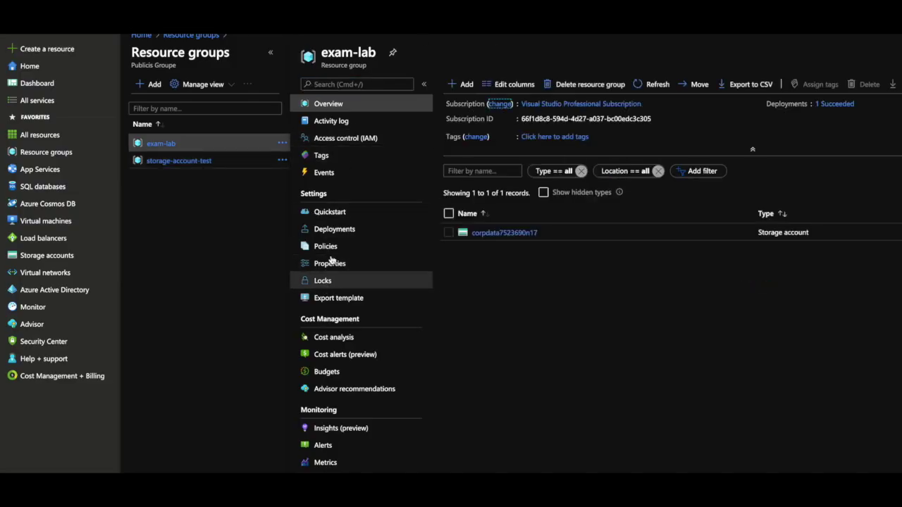
- Start a new lock on the exam-lab resource group with type Read-only and name wvm-disk-lock
left_click(329, 282)
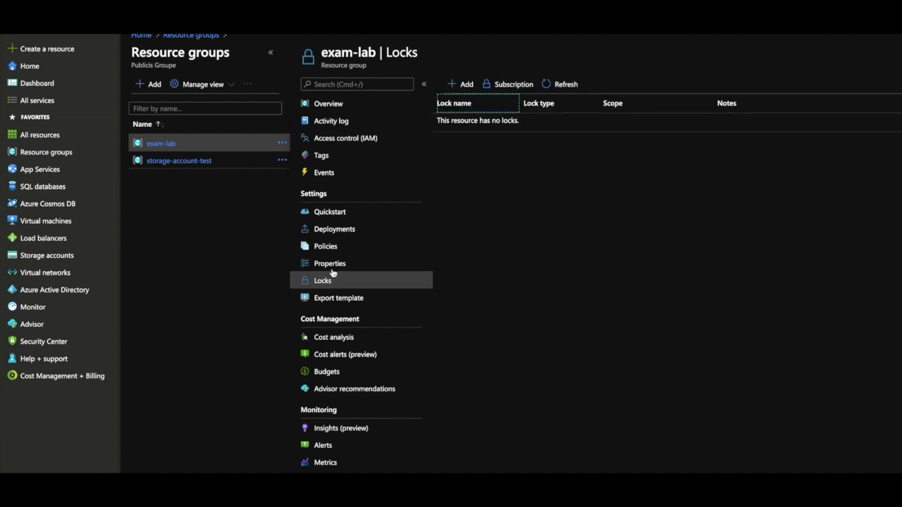
left_click(463, 85)
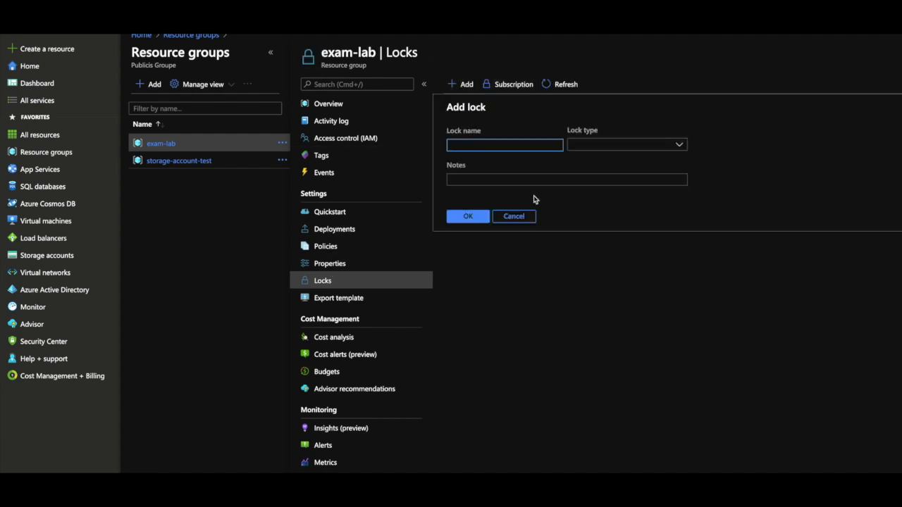
left_click(621, 145)
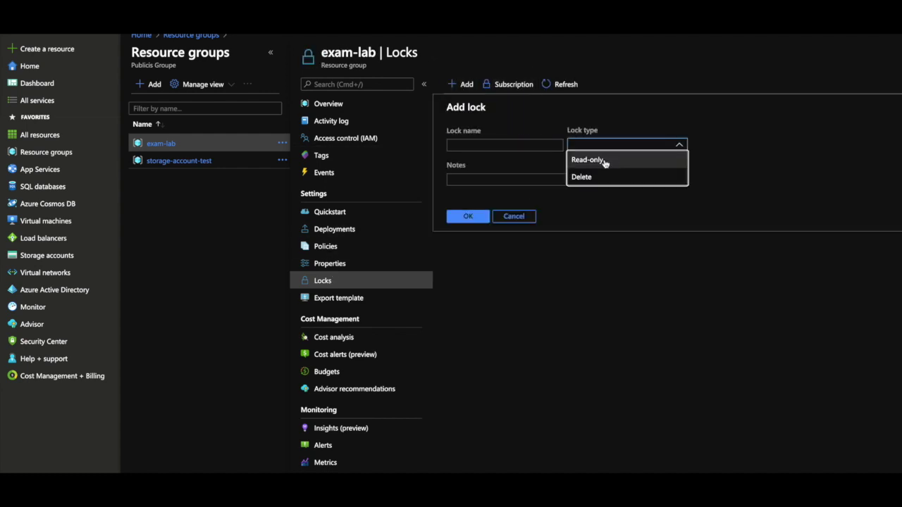
left_click(605, 160)
left_click(532, 147)
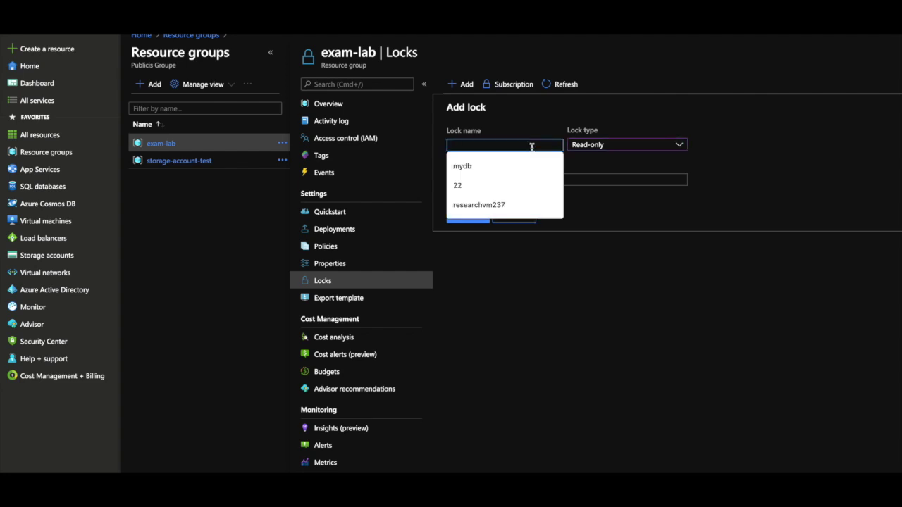
type("read-")
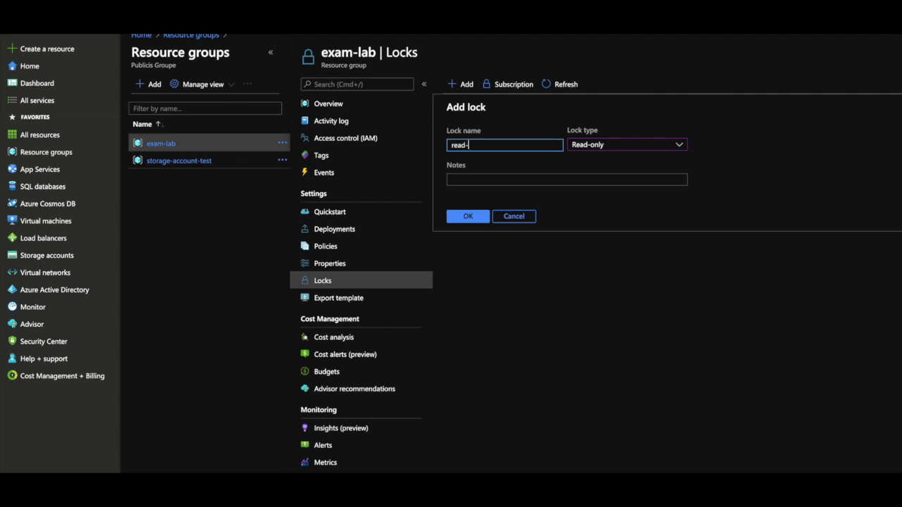
key("BackSpace")
key("BackSpace")
key("BackSpace")
type("disk-lock")
key("Home")
type("wvm-")
- Enter the lock note "confirm with IT before edit" and save the lock
left_click(478, 183)
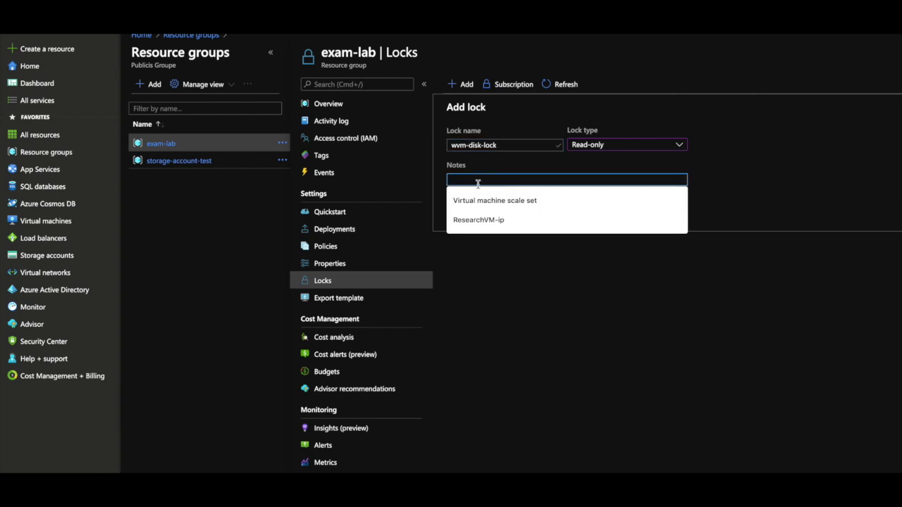
type("confirm with IT ")
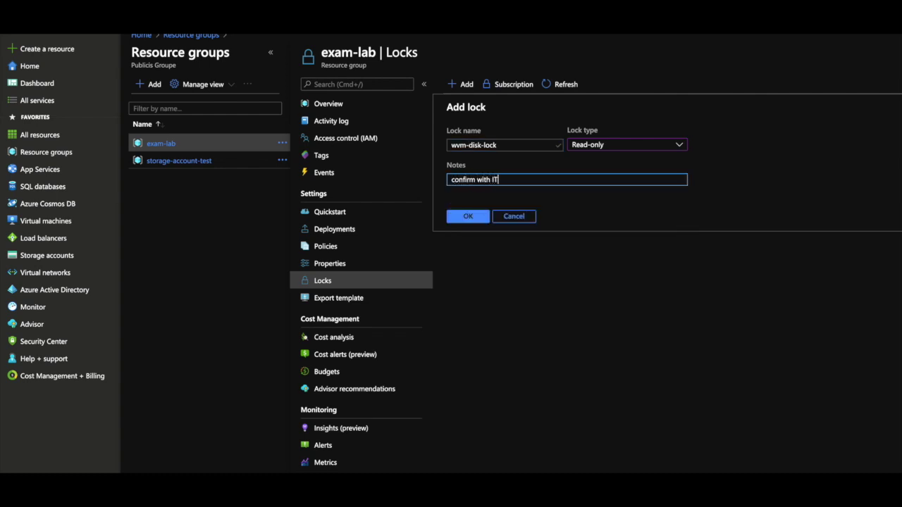
type("before dele")
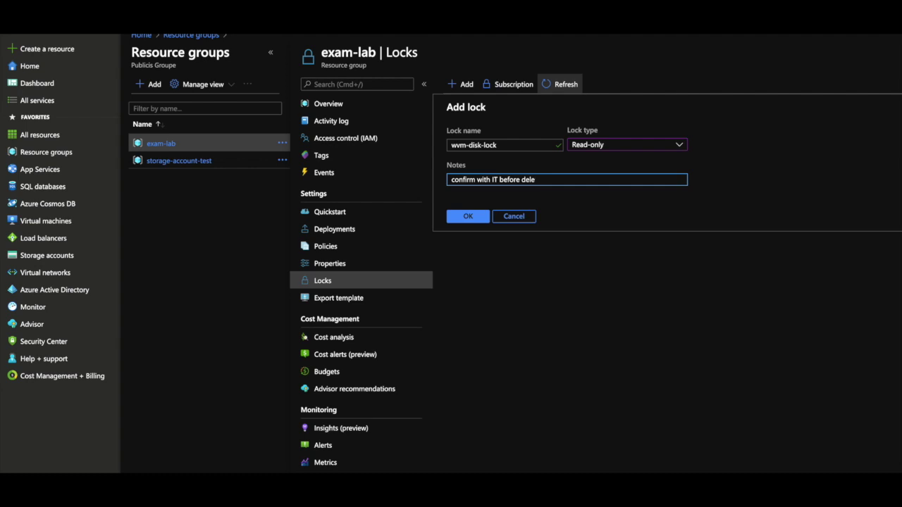
key("BackSpace")
key("BackSpace")
key("BackSpace")
key("BackSpace")
type("edit")
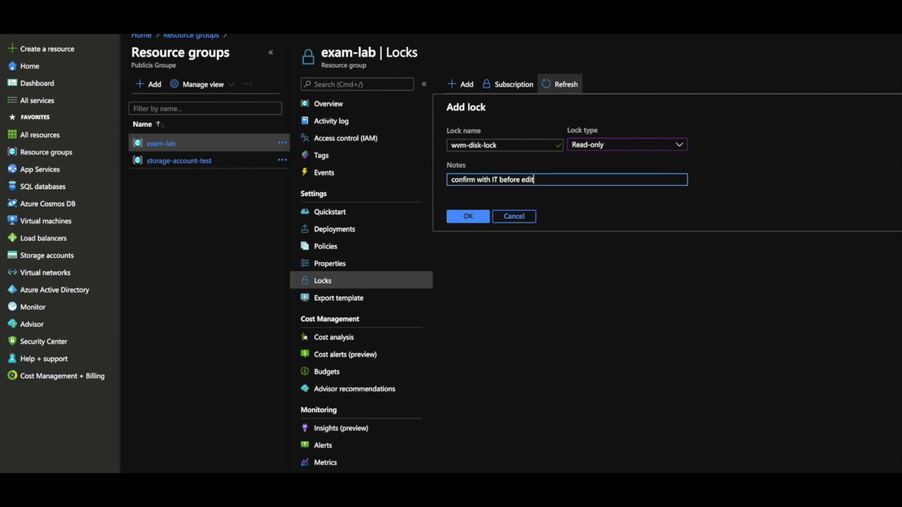
left_click(467, 216)
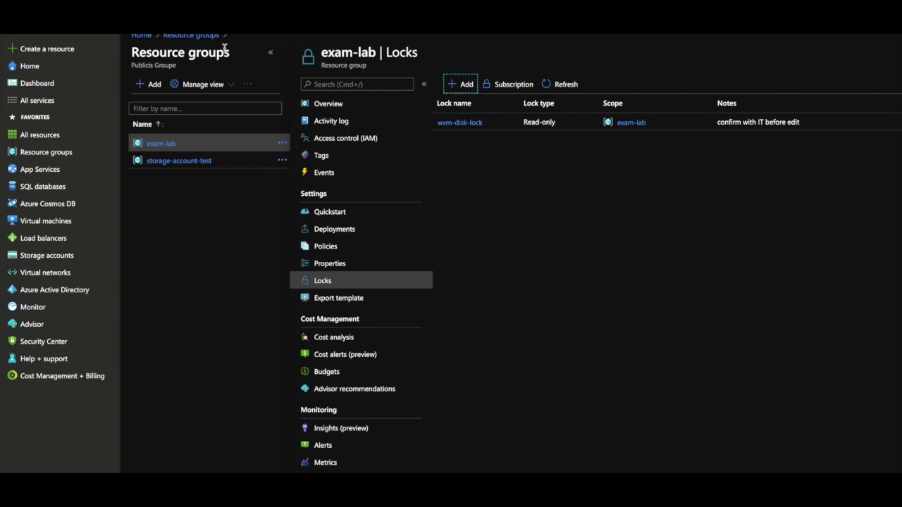
- Try to delete the corpdata7523690n17 storage account in exam-lab, confirming with the storage account's name
left_click(200, 36)
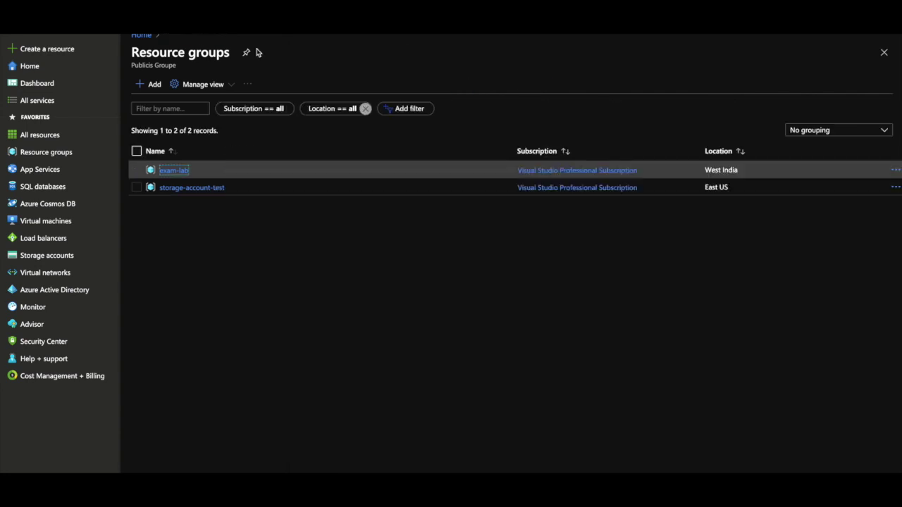
left_click(174, 171)
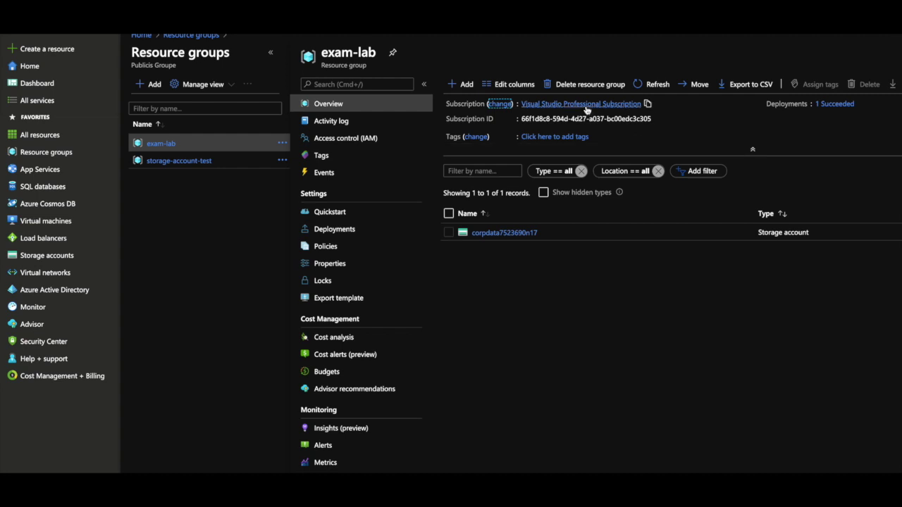
left_click(497, 233)
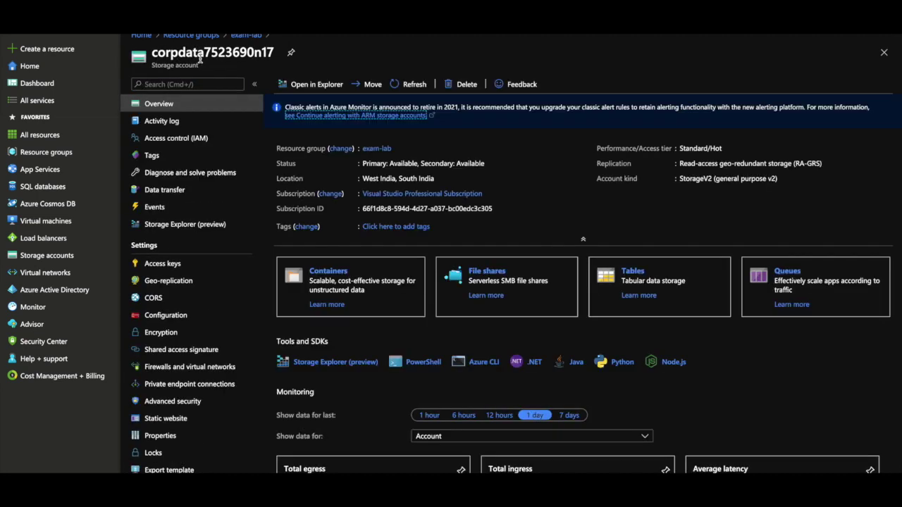
left_click(463, 90)
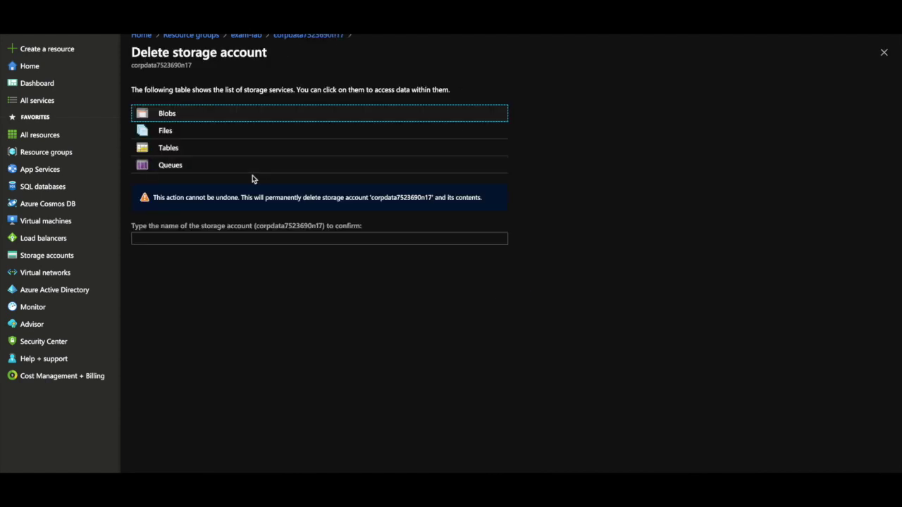
key("Tab")
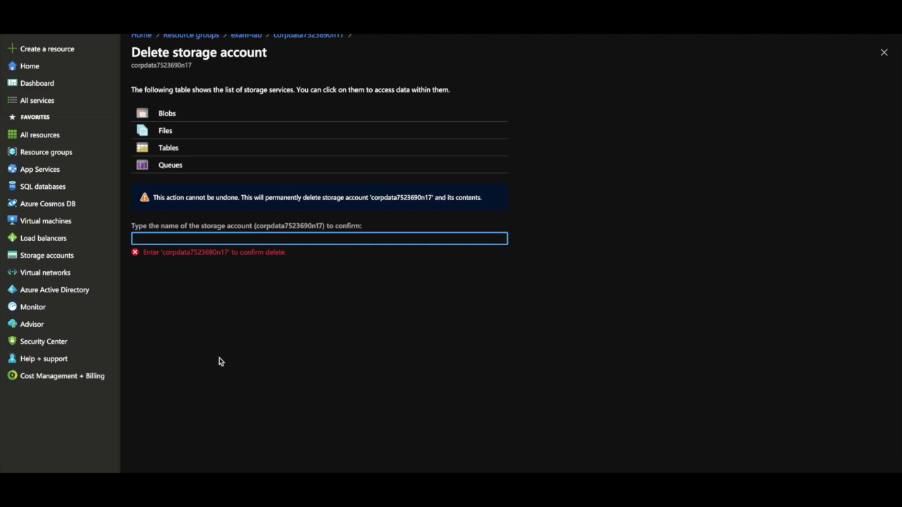
double_click(159, 66)
key("ctrl+c")
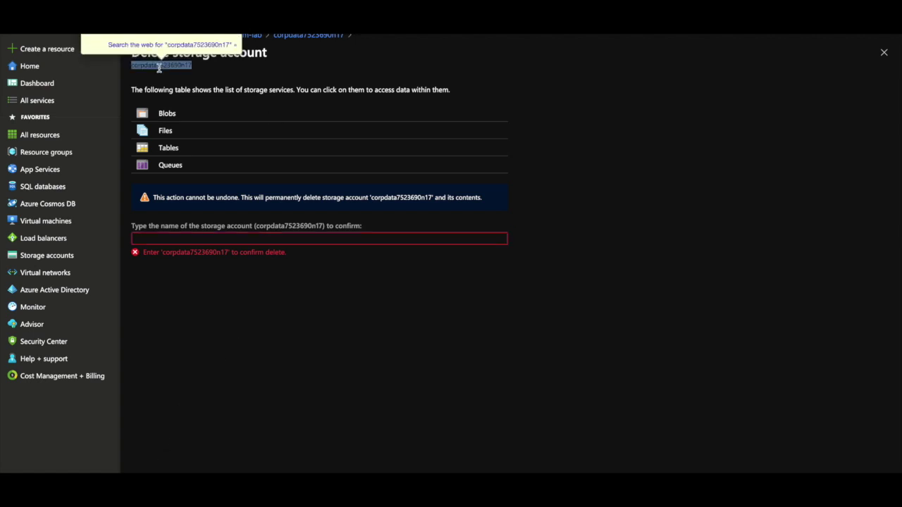
left_click(151, 242)
key("ctrl+v")
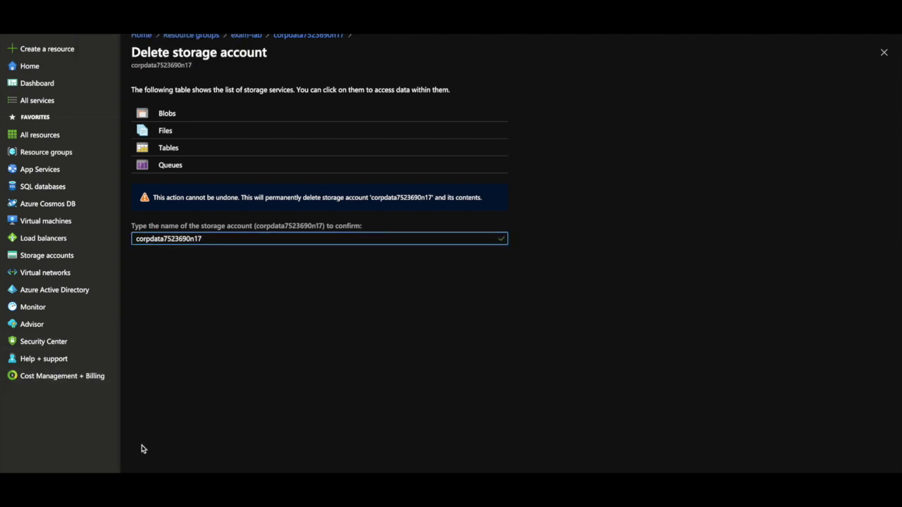
key("Return")
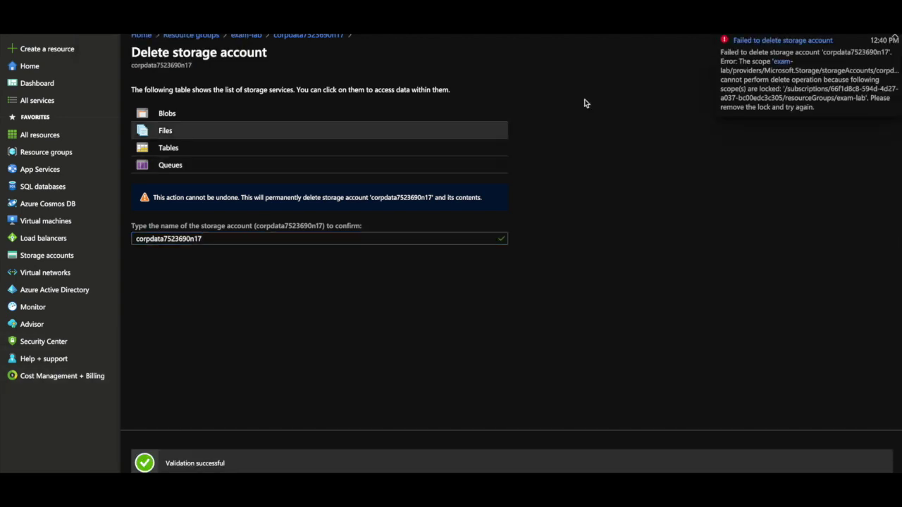
- Read the notification details about deleting the corpdata7523690n17 storage account
left_click(790, 42)
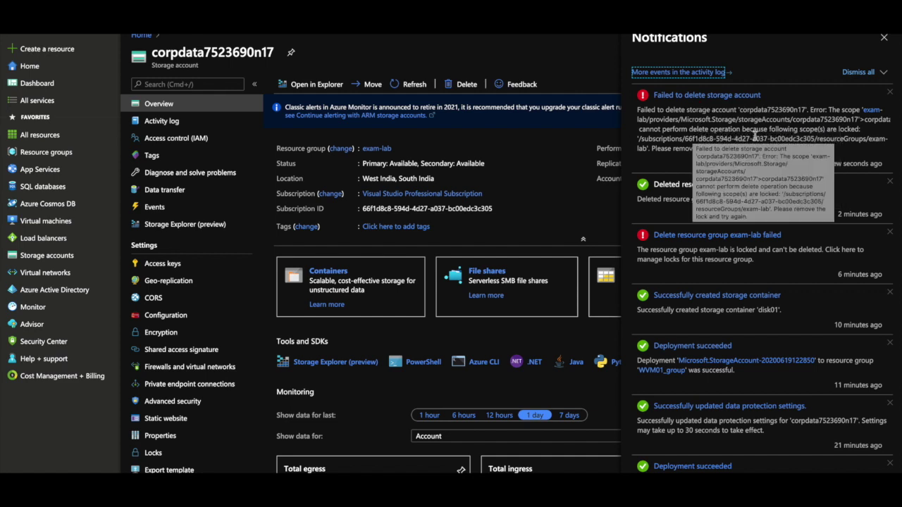
left_click_drag(859, 131, 870, 121)
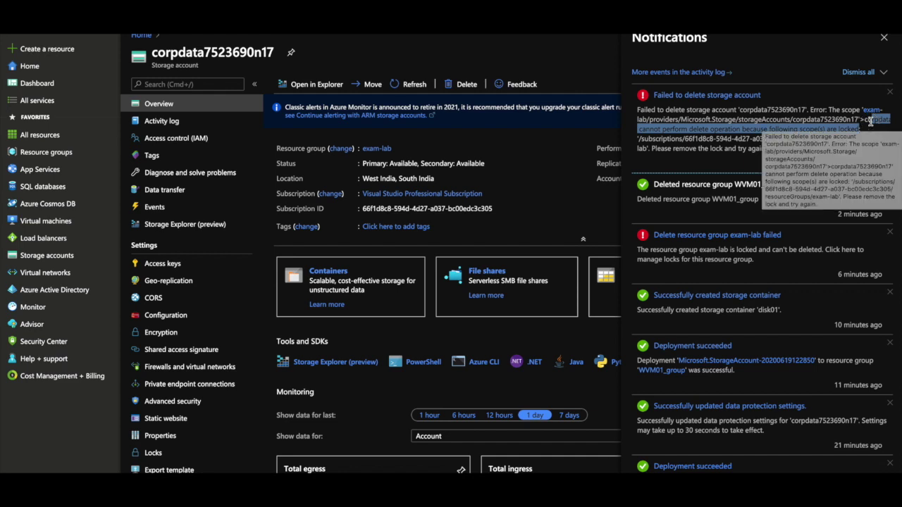
left_click(710, 134)
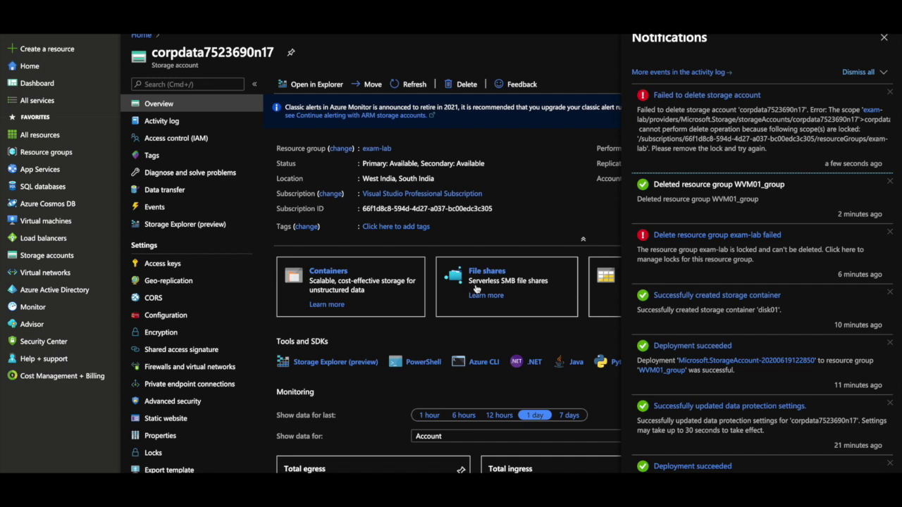
- Try to create a private container named hhh in the corpdata7523690n17 storage account
left_click(321, 269)
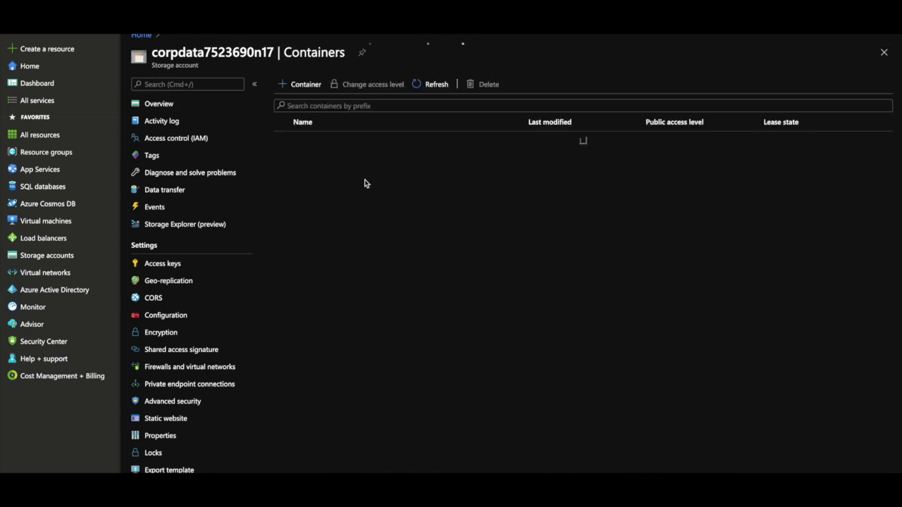
left_click(306, 86)
type("hh")
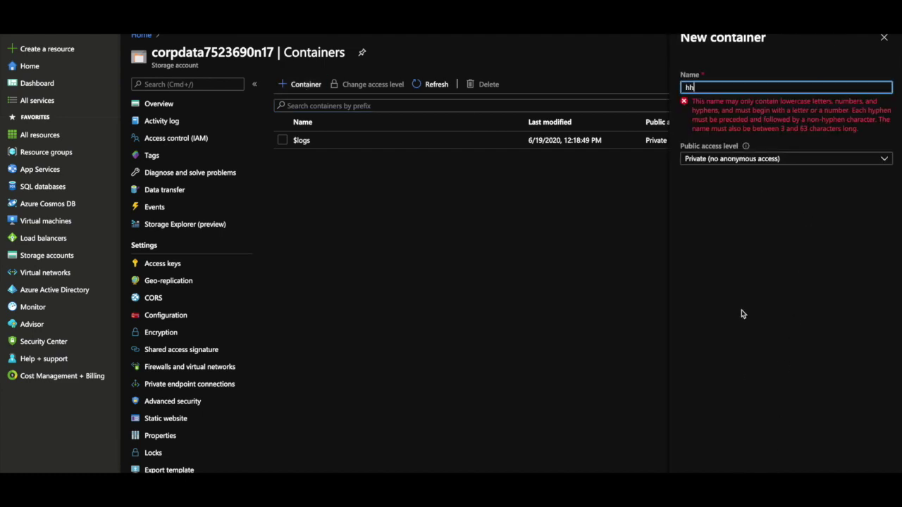
type("h")
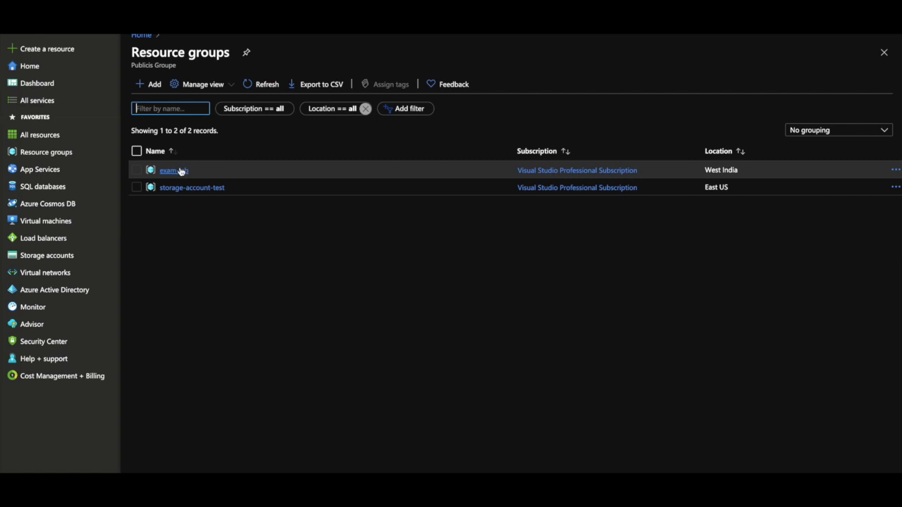
- Delete the wvm-disk-lock lock from the exam-lab resource group
left_click(177, 171)
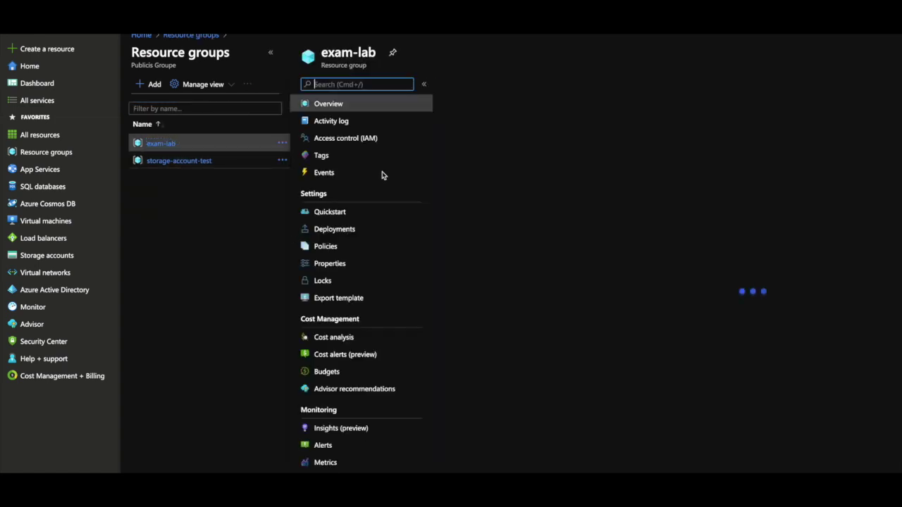
left_click(326, 282)
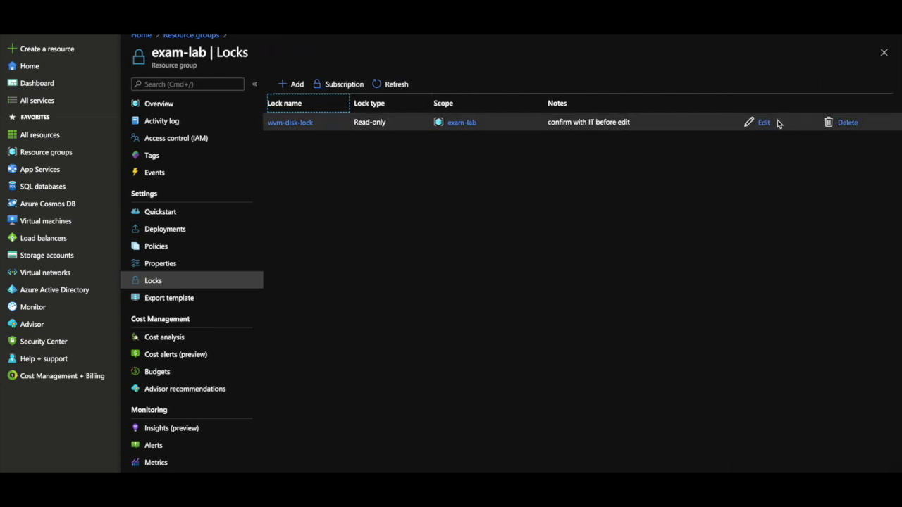
left_click(847, 122)
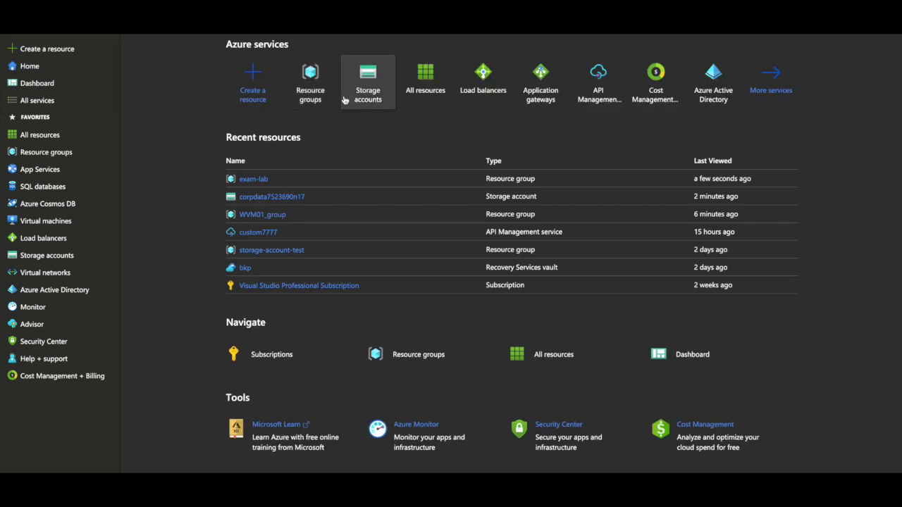
- Add a new private container to the corpdata7523690n17 storage account and enter the name test-containe
left_click(359, 101)
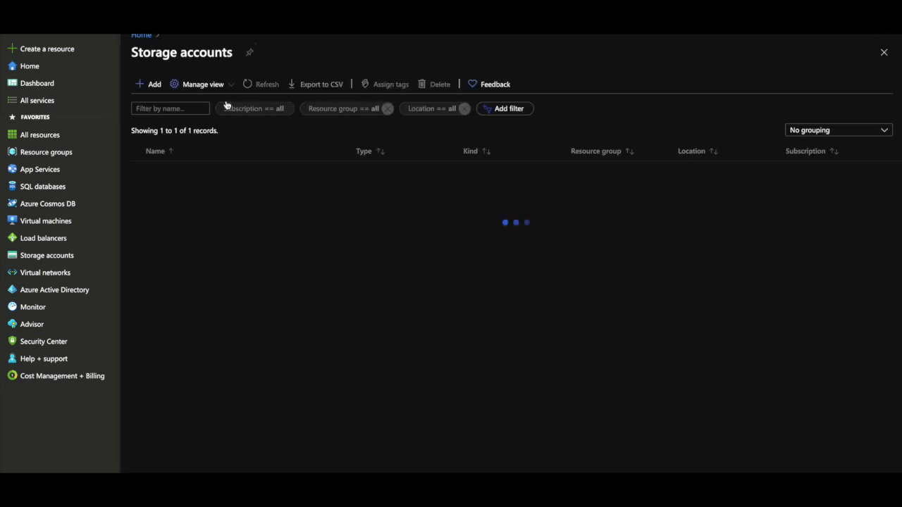
left_click(171, 175)
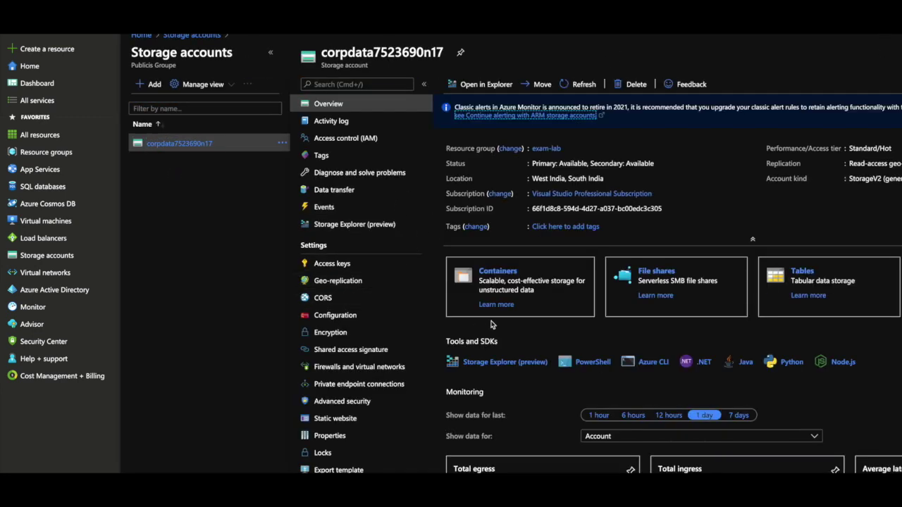
left_click(504, 272)
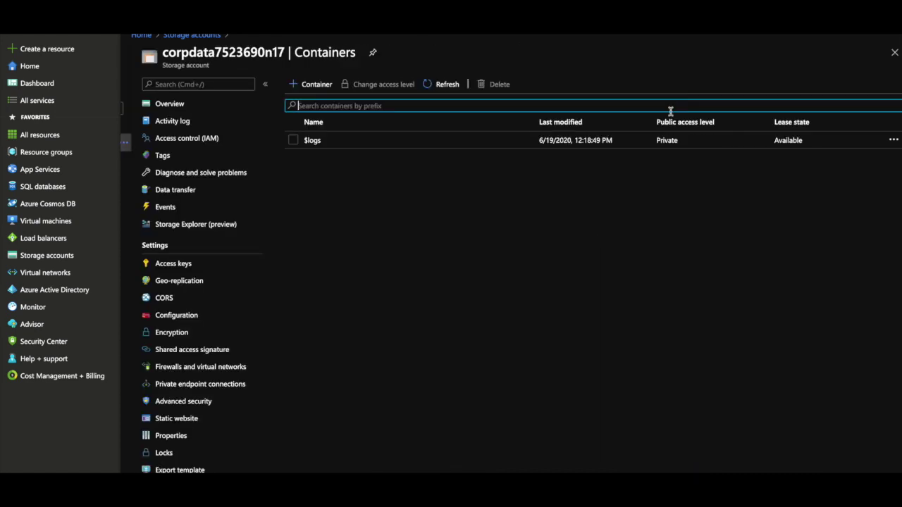
left_click(316, 86)
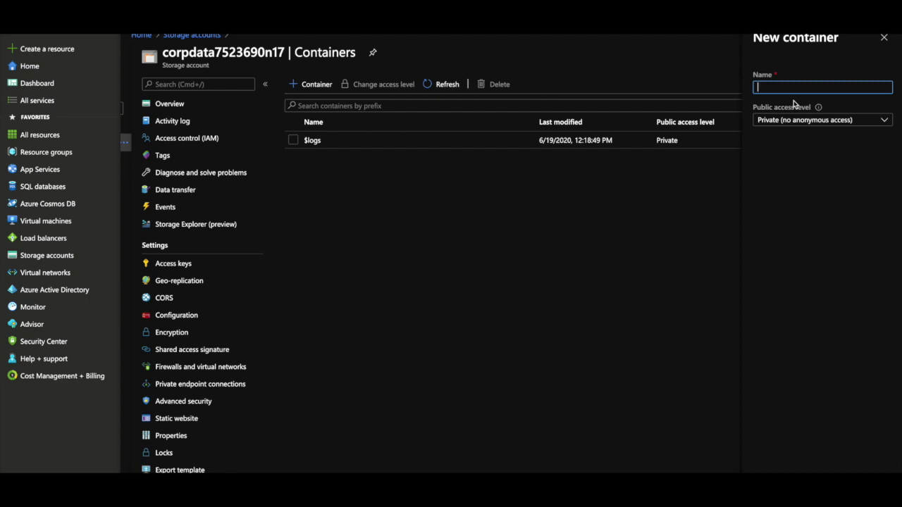
type("c")
key("BackSpace")
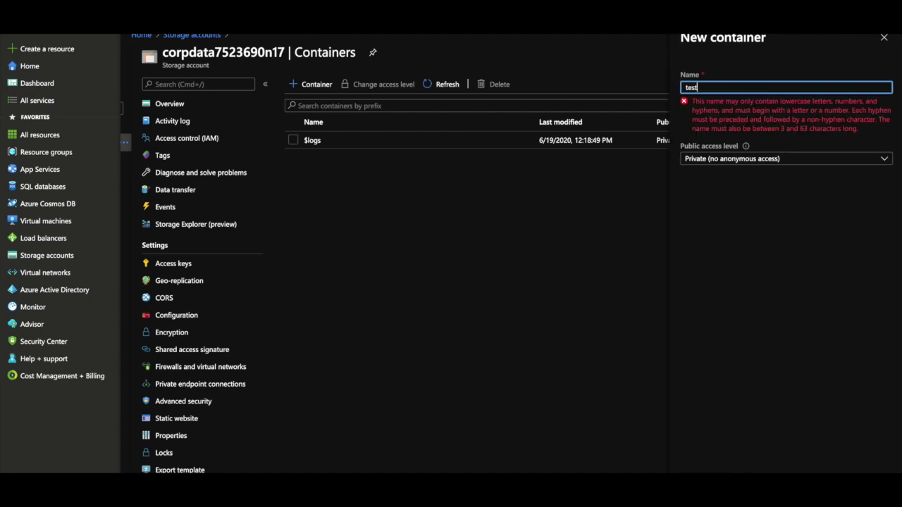
type("-containe")
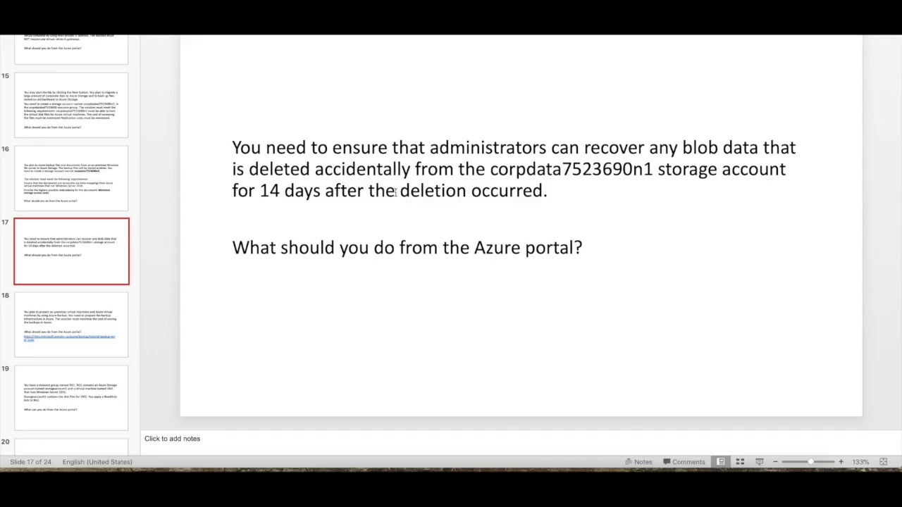
- Read the blob recovery task on slide 17 and bold the storage account name corpdata7523690n1 and "14 days"
left_click_drag(231, 147, 363, 161)
left_click(401, 159)
left_click_drag(757, 147, 643, 148)
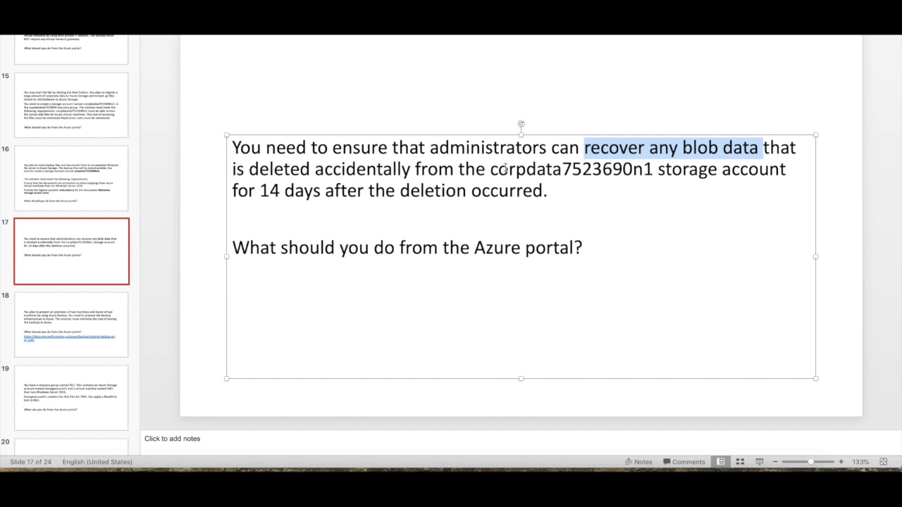
left_click_drag(486, 169, 632, 172)
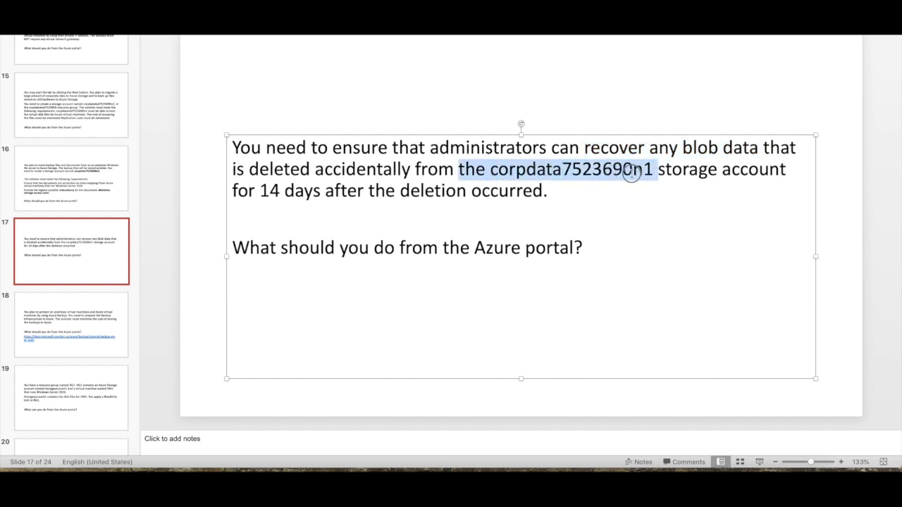
left_click(560, 171)
double_click(555, 172)
key("ctrl+b")
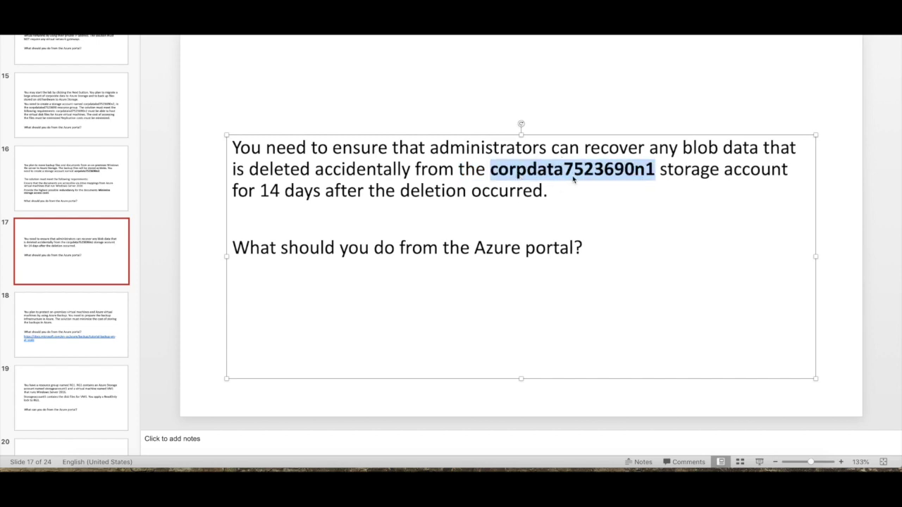
left_click_drag(260, 191, 312, 192)
key("ctrl+b")
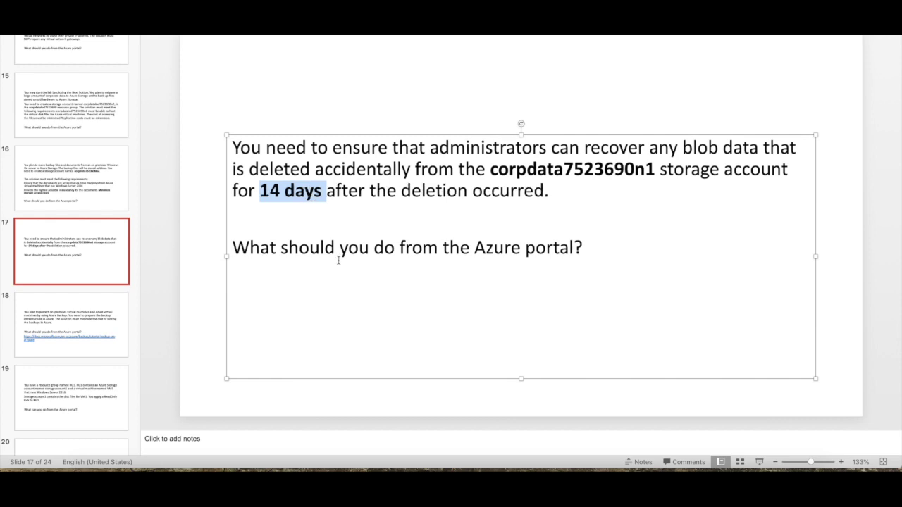
key("ctrl+End")
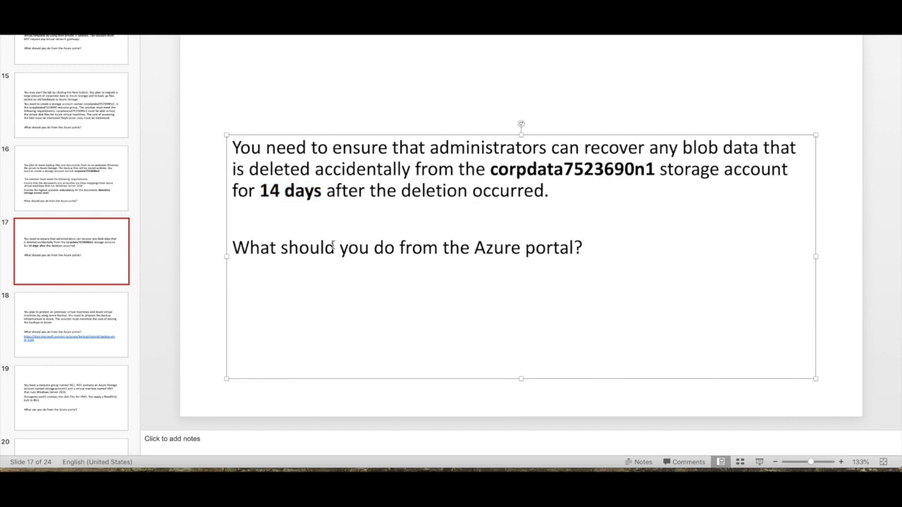
- Switch to the Azure portal, name the new storage account corpdata7523690n17 and proceed to its advanced settings
left_click(397, 88)
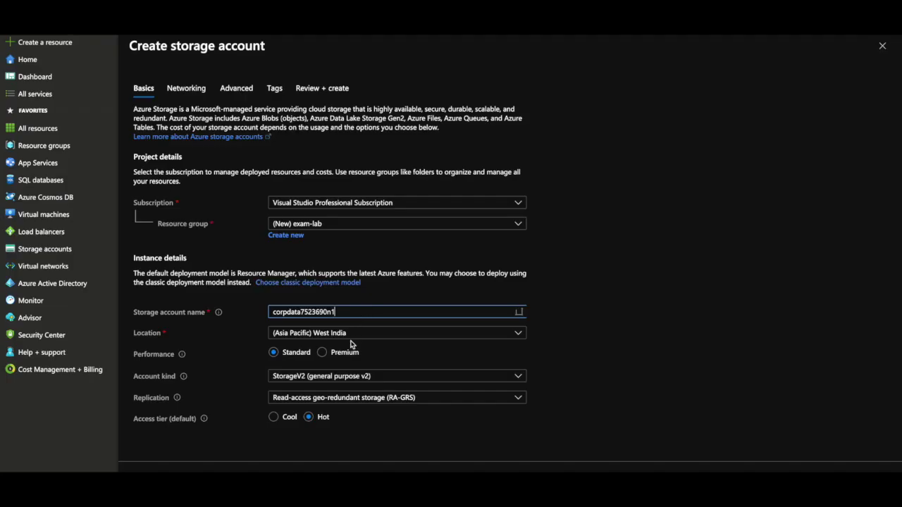
key("Tab")
left_click(344, 313)
type("7523690n17")
left_click(310, 481)
left_click(311, 481)
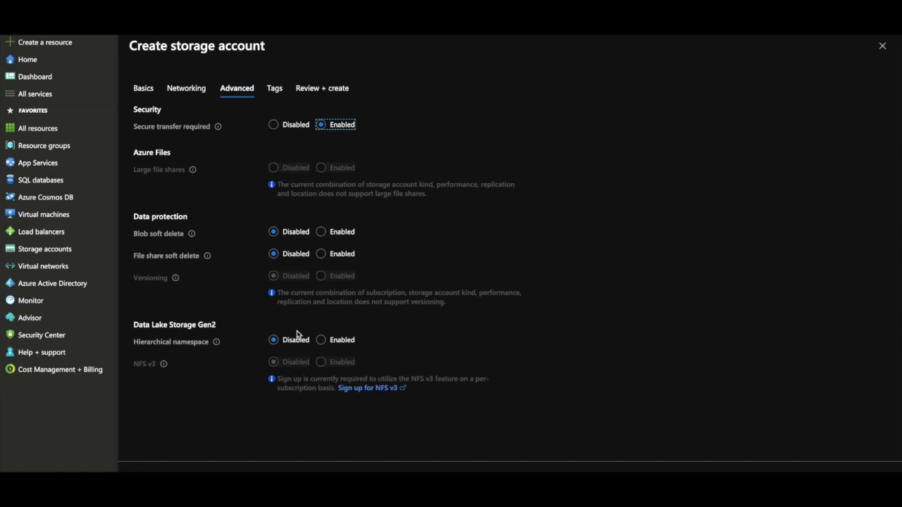
- Enable blob soft delete for the new storage account with a 14-day retention period, leaving file share soft delete disabled
left_click_drag(134, 216, 188, 221)
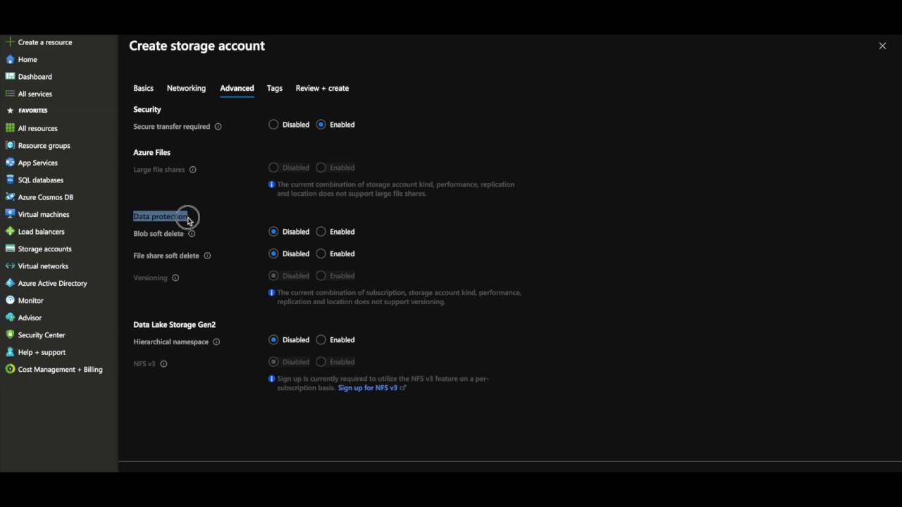
left_click(338, 232)
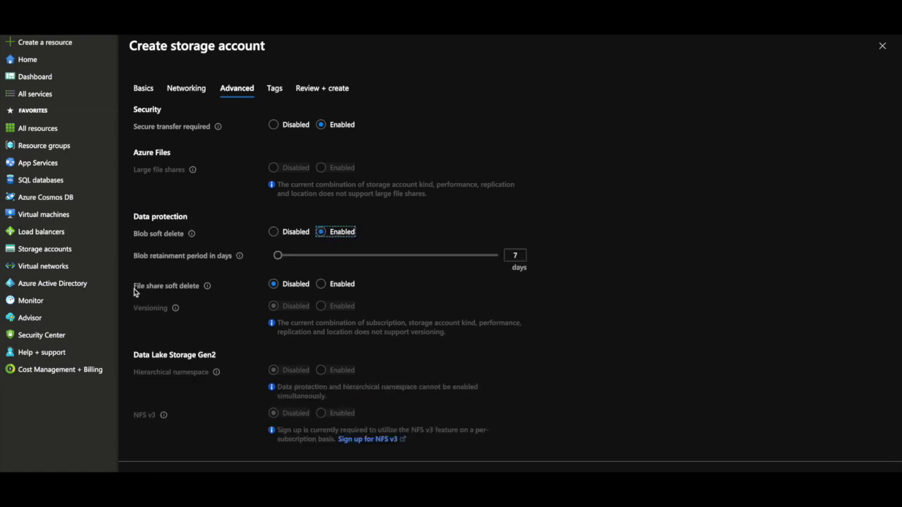
left_click(322, 285)
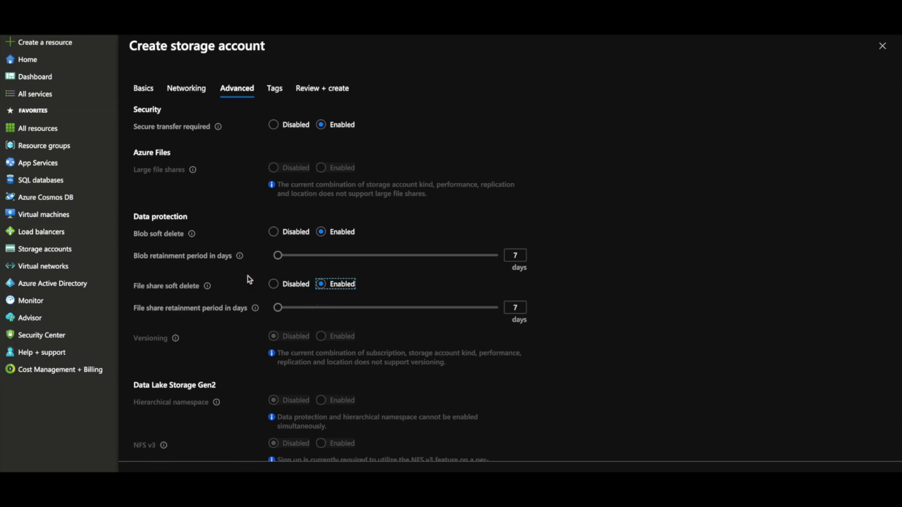
left_click(286, 289)
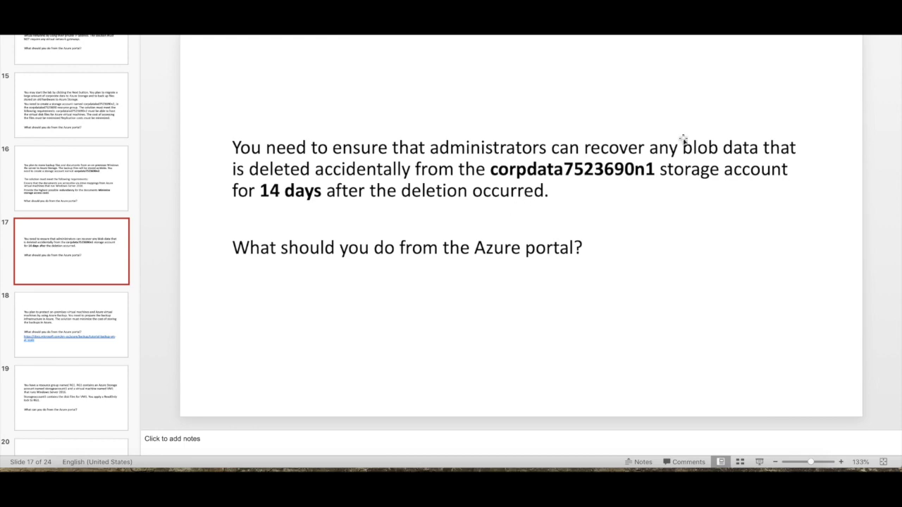
left_click_drag(689, 148, 761, 149)
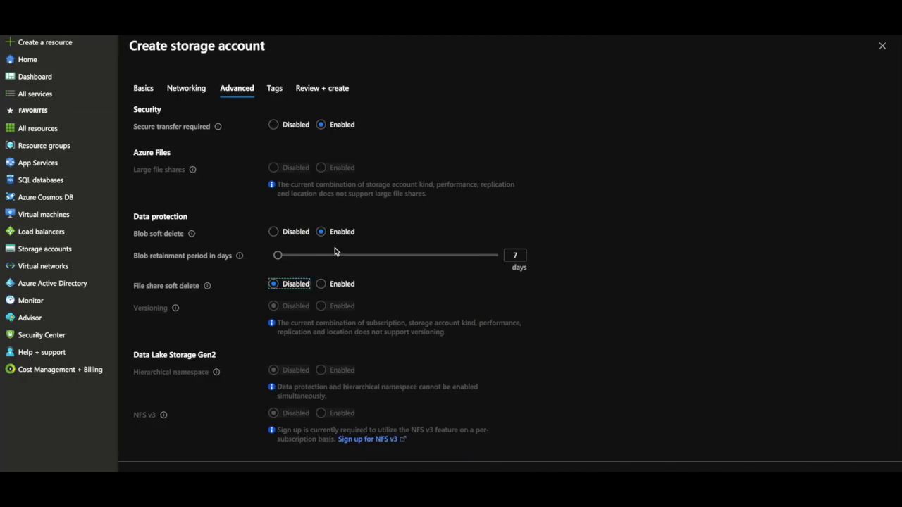
left_click(338, 237)
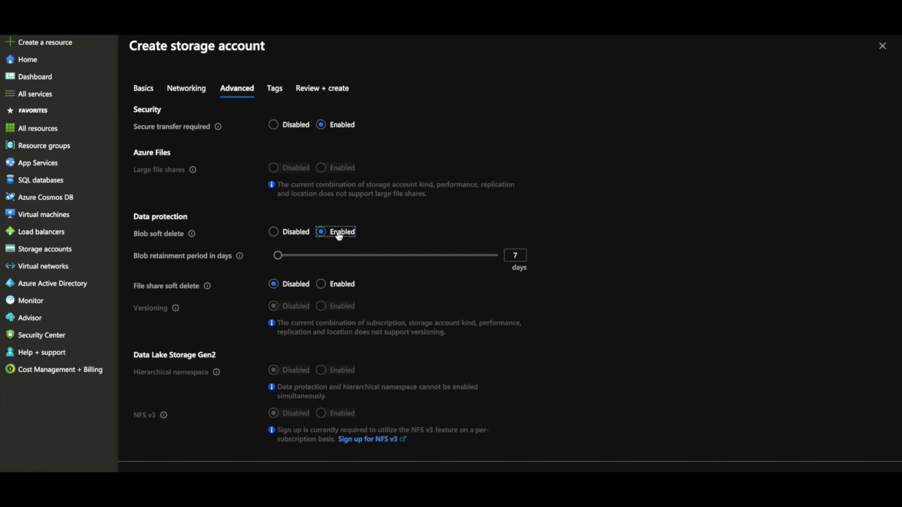
double_click(521, 258)
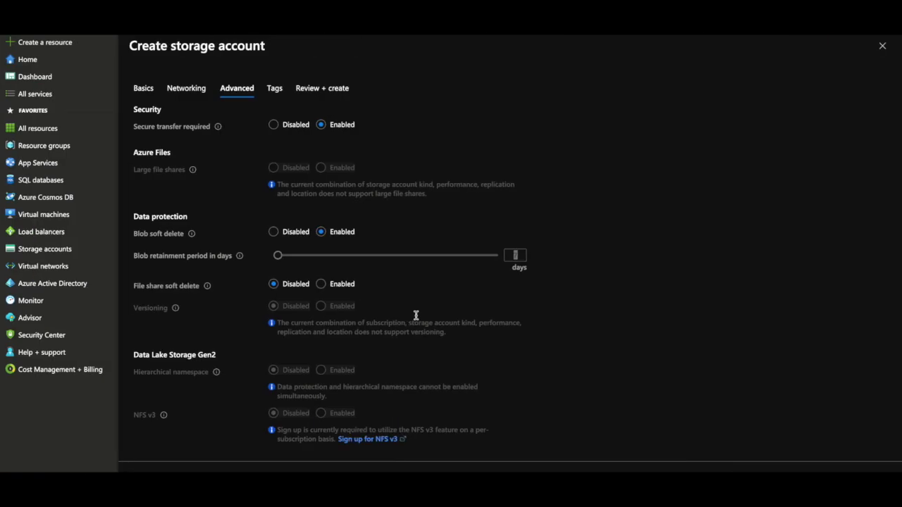
type("12")
- Skip the tags, review the blob retention setting and create the corpdata7523690n17 storage account
left_click(275, 88)
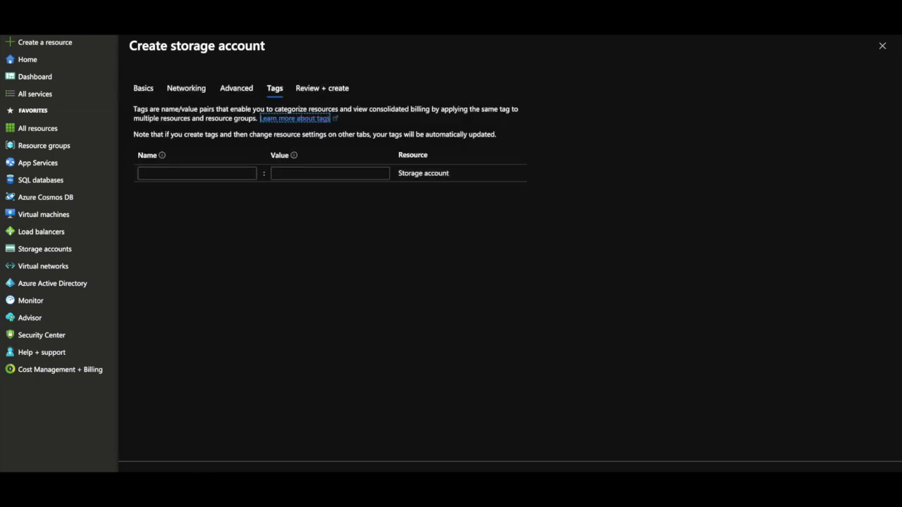
left_click(323, 88)
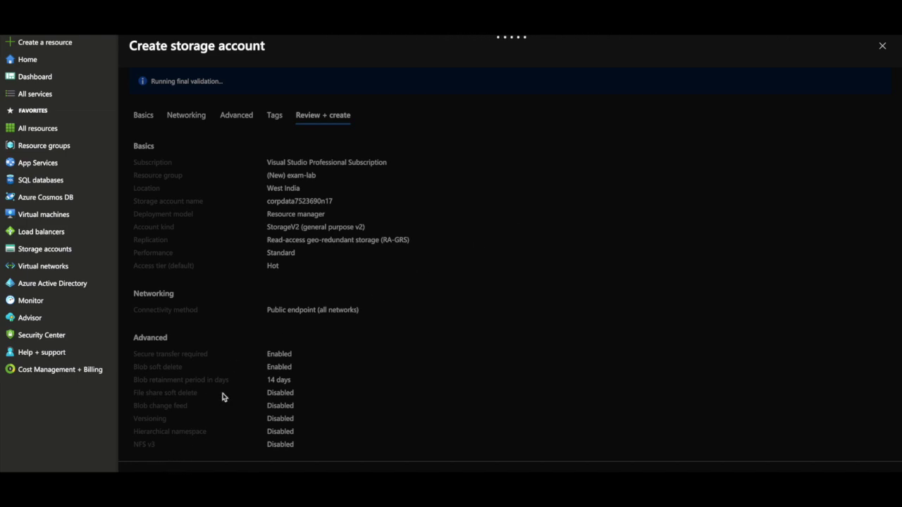
left_click_drag(138, 380, 289, 380)
scroll(510, 265, "down", 1)
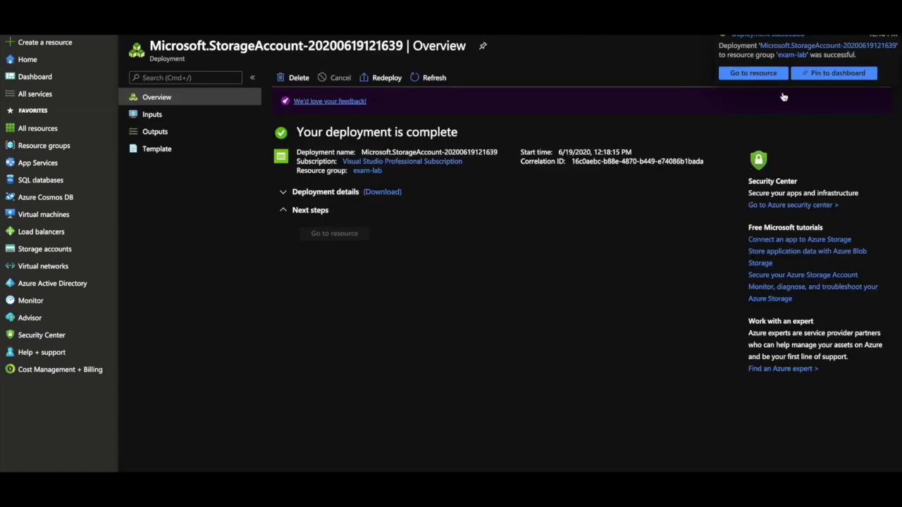
- Open the deployed corpdata7523690n17 storage account and examine its configuration settings
left_click(749, 73)
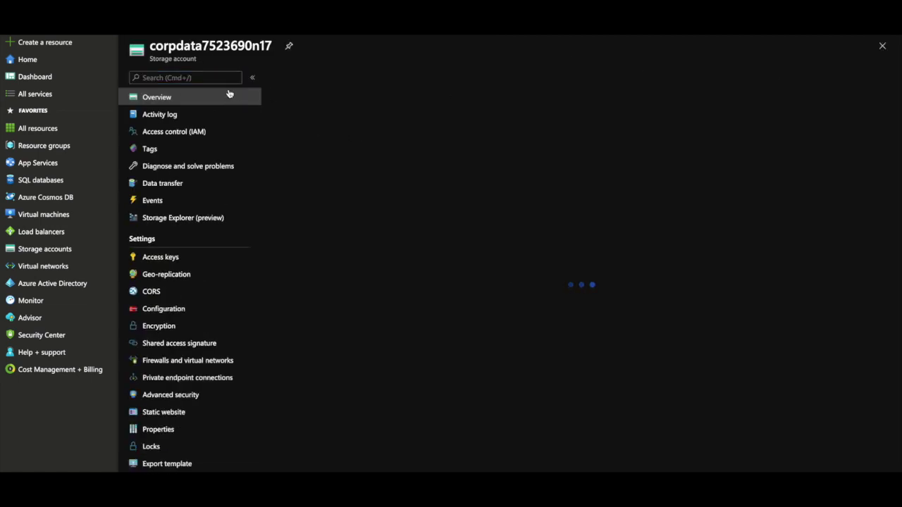
double_click(188, 47)
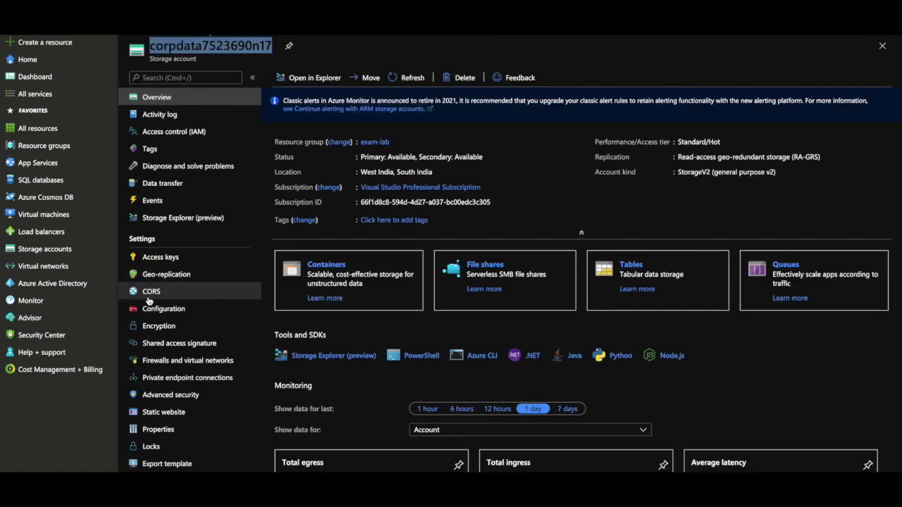
left_click(148, 306)
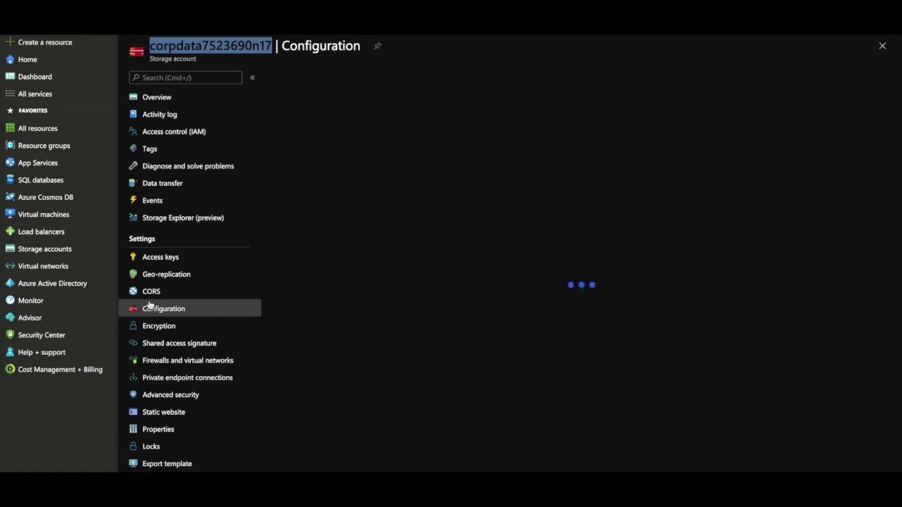
scroll(289, 298, "down", 1)
scroll(297, 300, "up", 1)
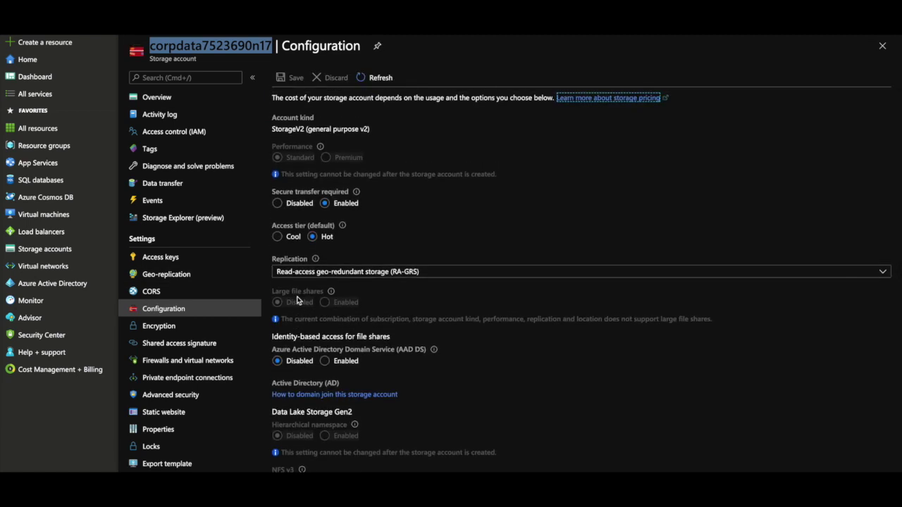
scroll(297, 300, "down", 1)
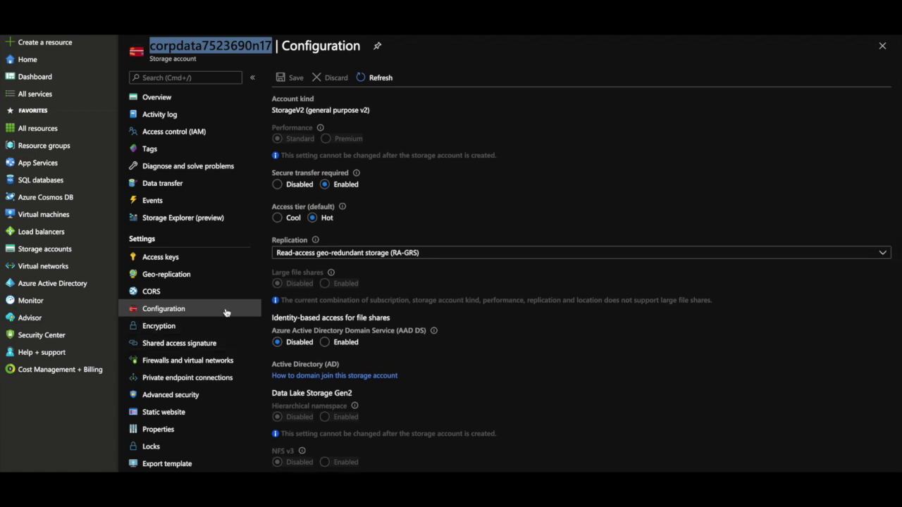
- In the storage account's data protection settings, keep blob soft delete enabled, set blob retention to 14 days and save
scroll(204, 392, "down", 3)
scroll(203, 391, "down", 3)
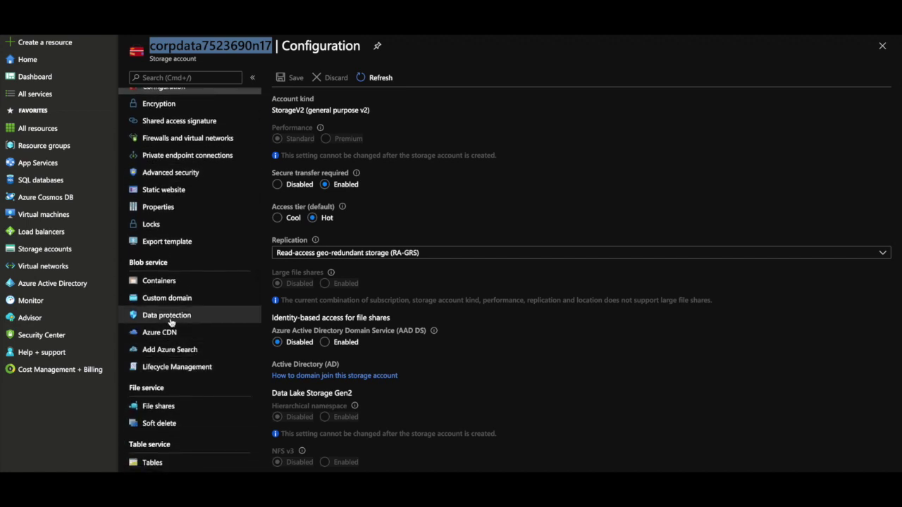
left_click(176, 315)
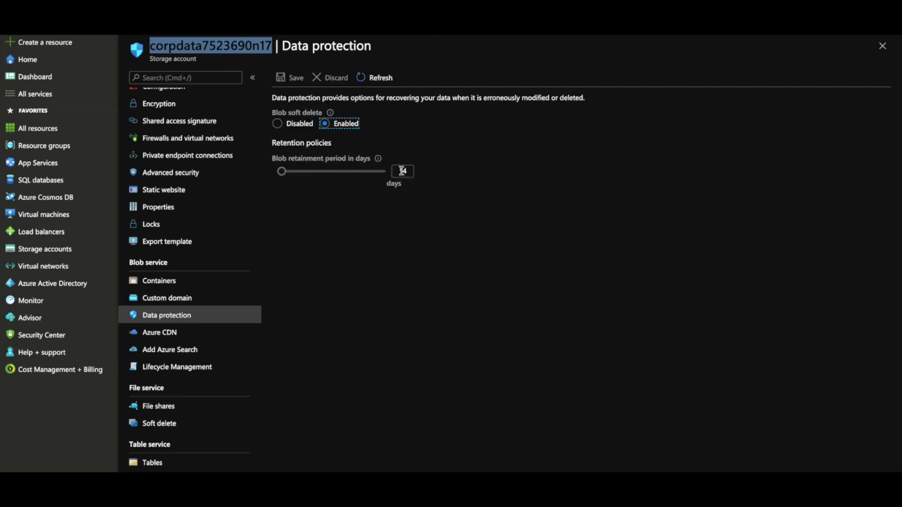
left_click(298, 125)
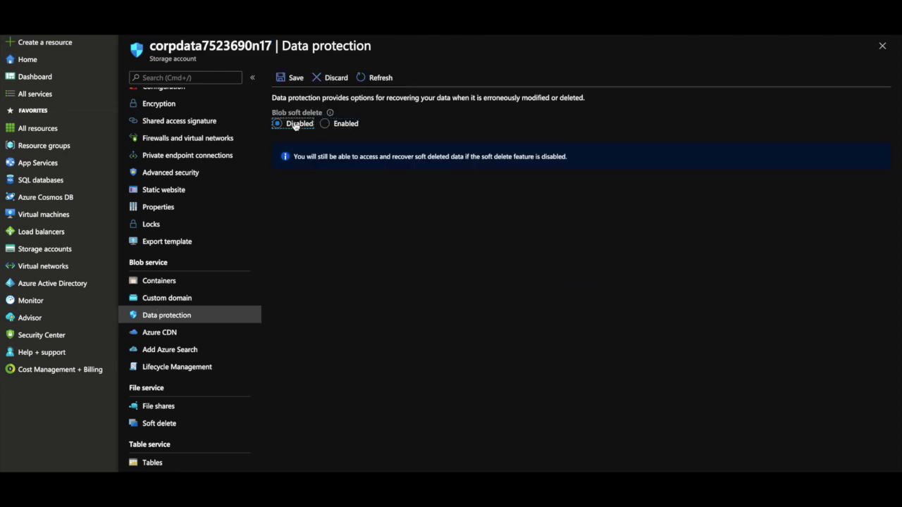
left_click(338, 125)
left_click_drag(282, 172, 284, 176)
left_click(401, 172)
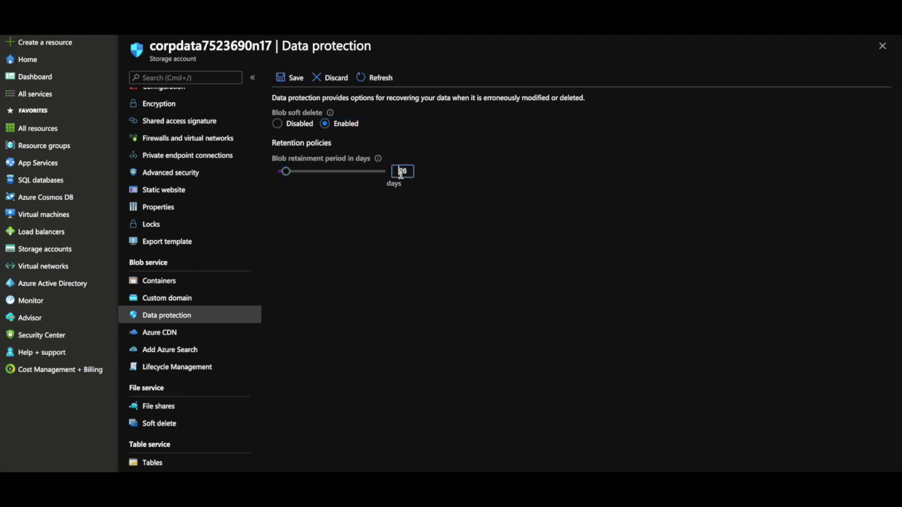
type("14")
left_click(292, 79)
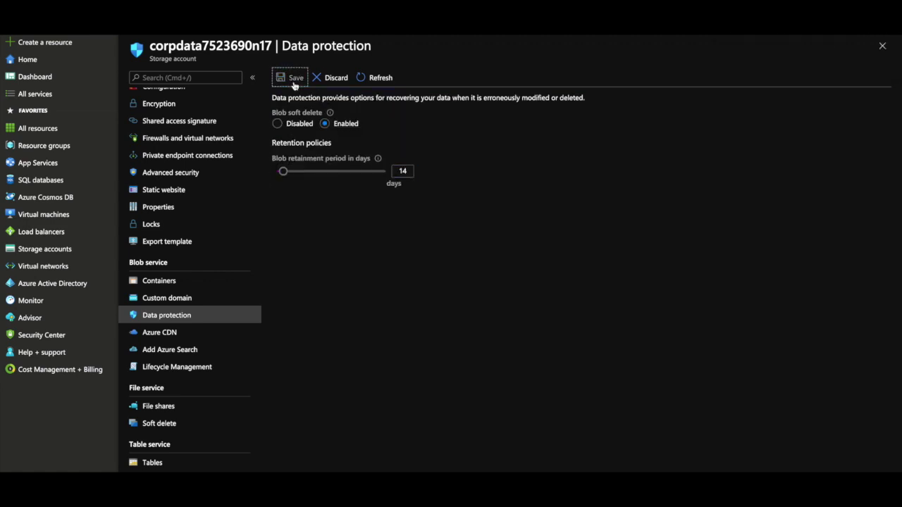
left_click(293, 79)
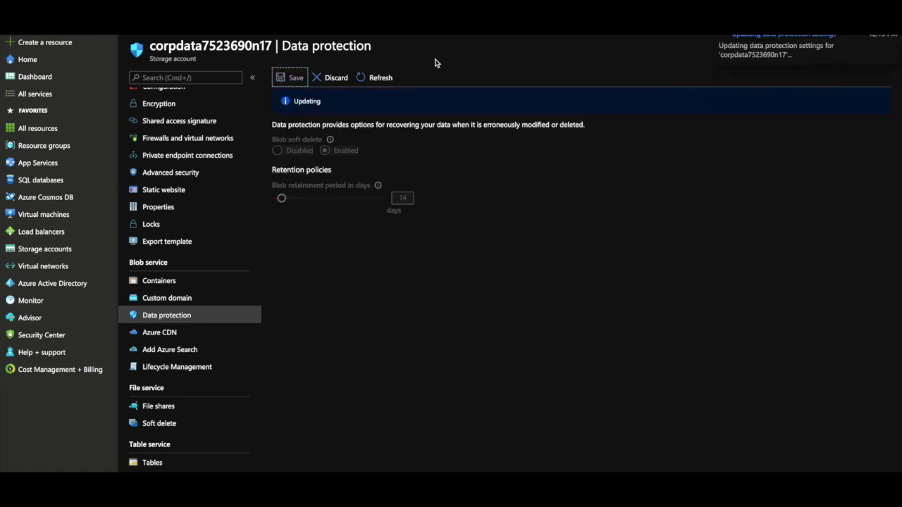